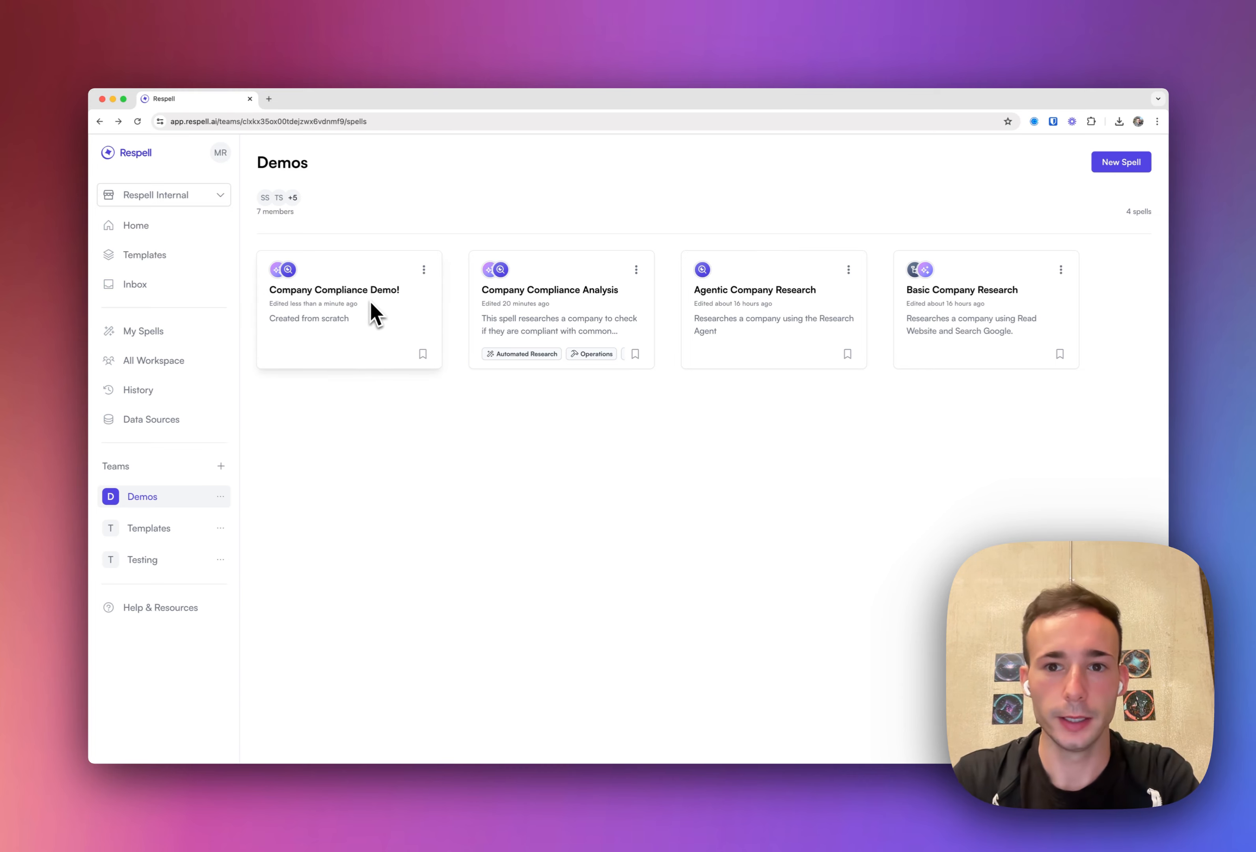
Open the Company Compliance Demo! spell for editing and begin adding a new input to its Start step
{"action": "left_click", "coordinate": [370, 304]}
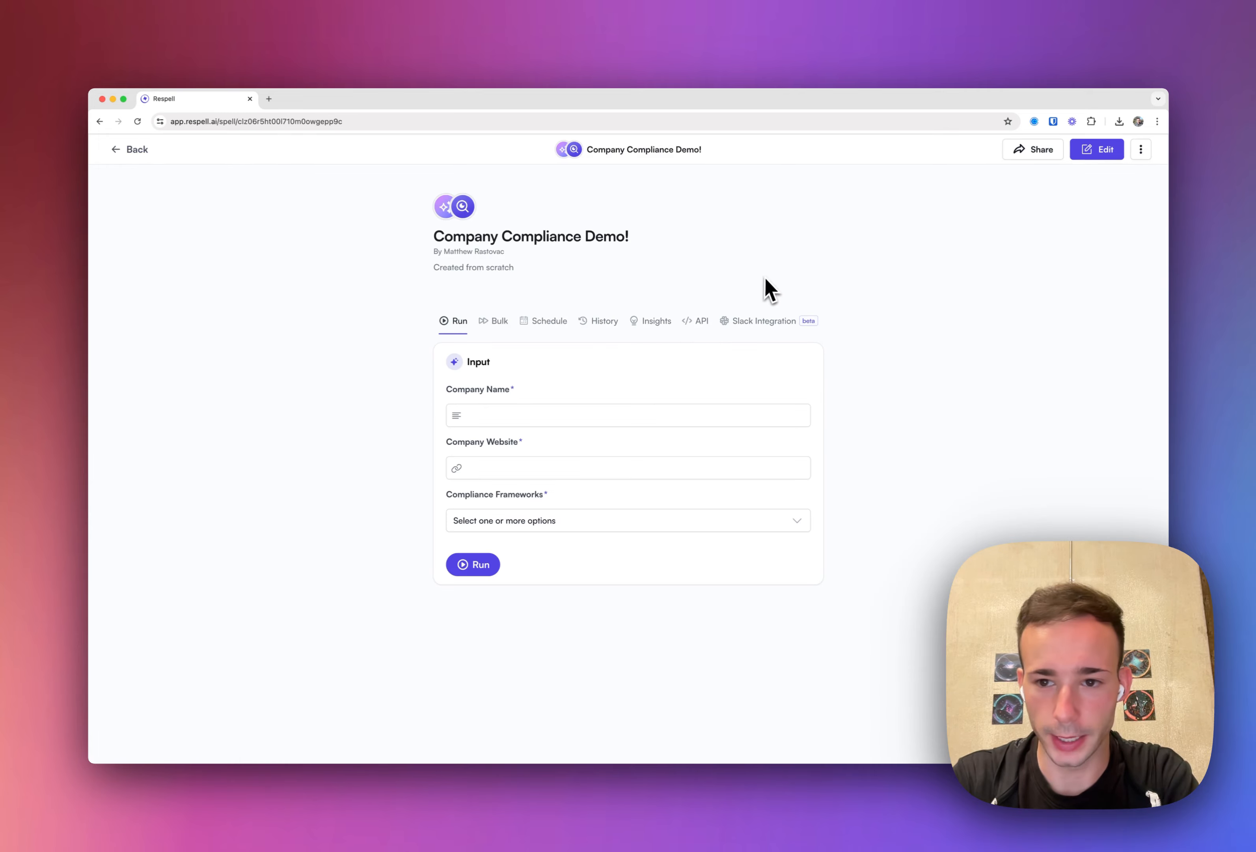
{"action": "left_click", "coordinate": [1098, 150]}
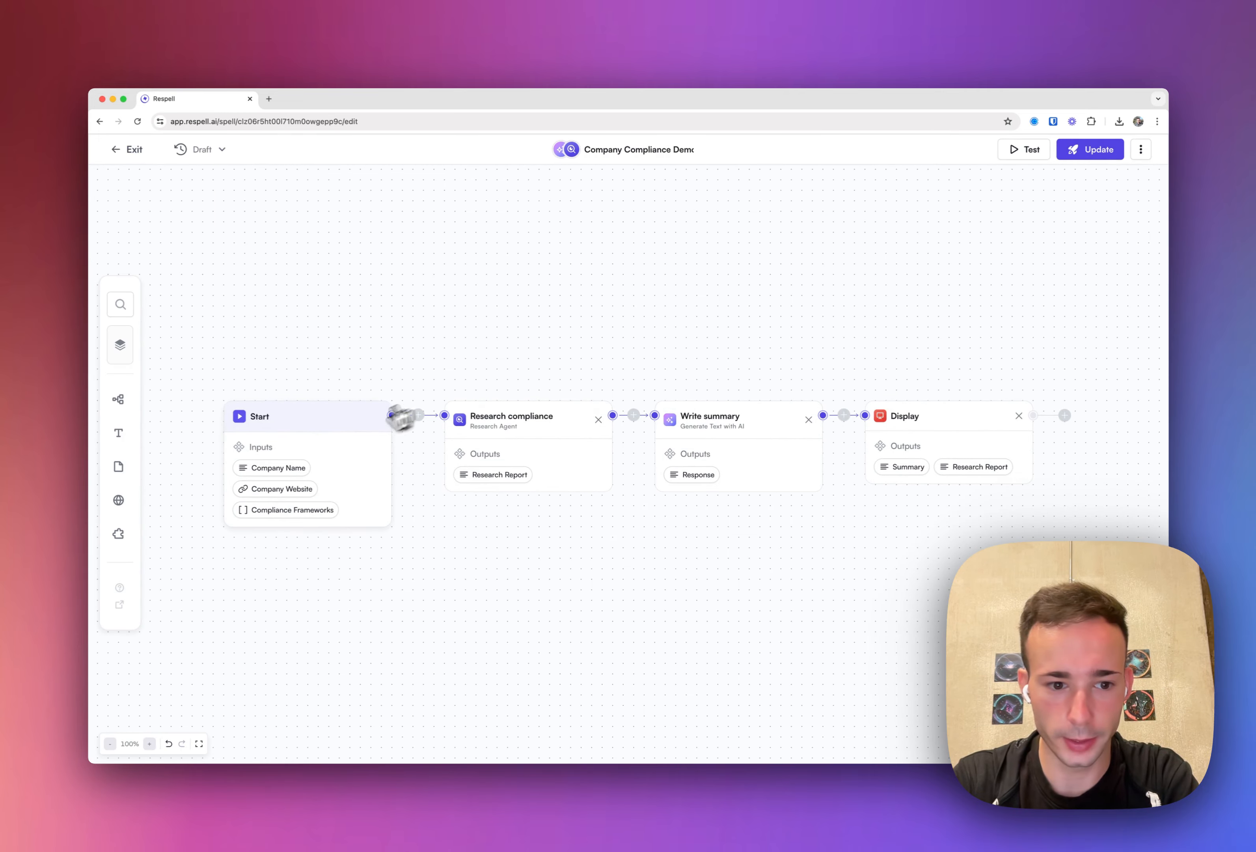
{"action": "left_click", "coordinate": [354, 444]}
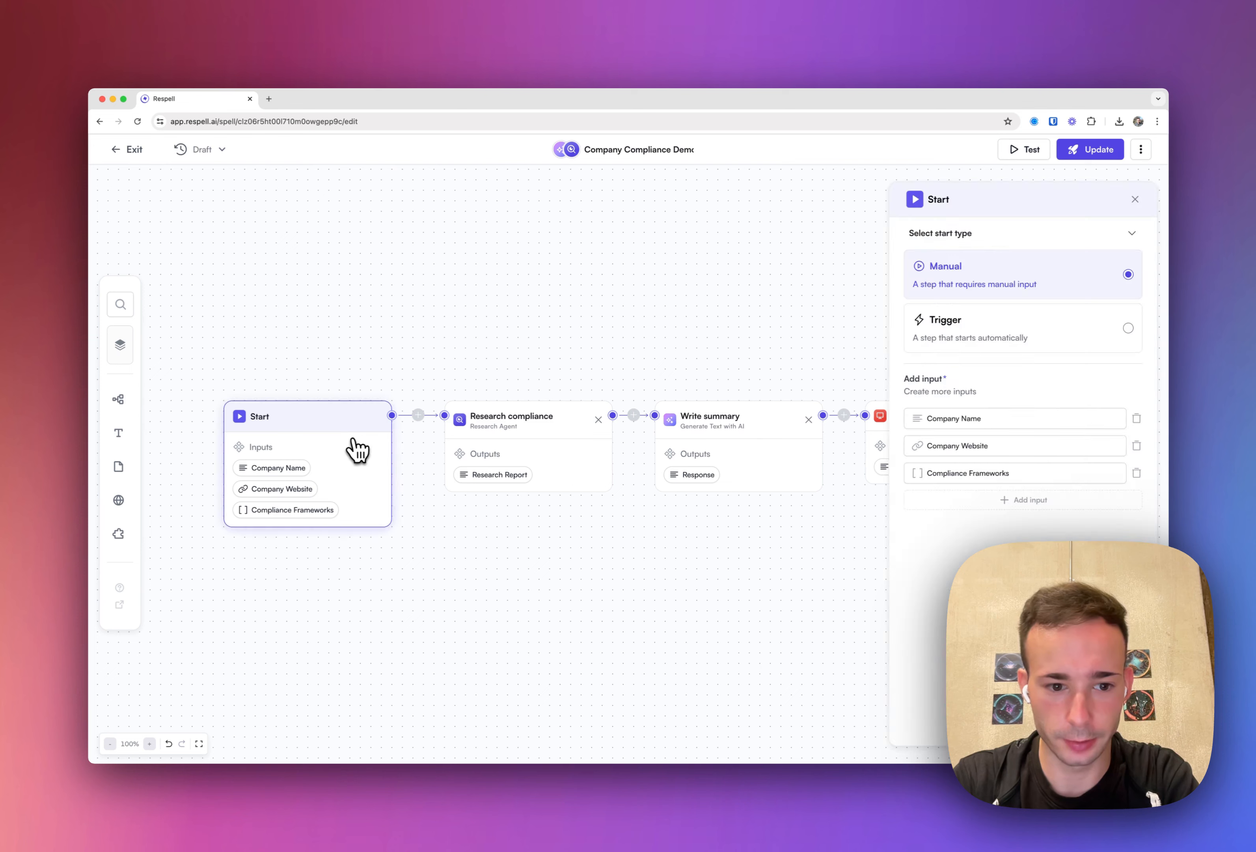
{"action": "left_click", "coordinate": [1002, 501]}
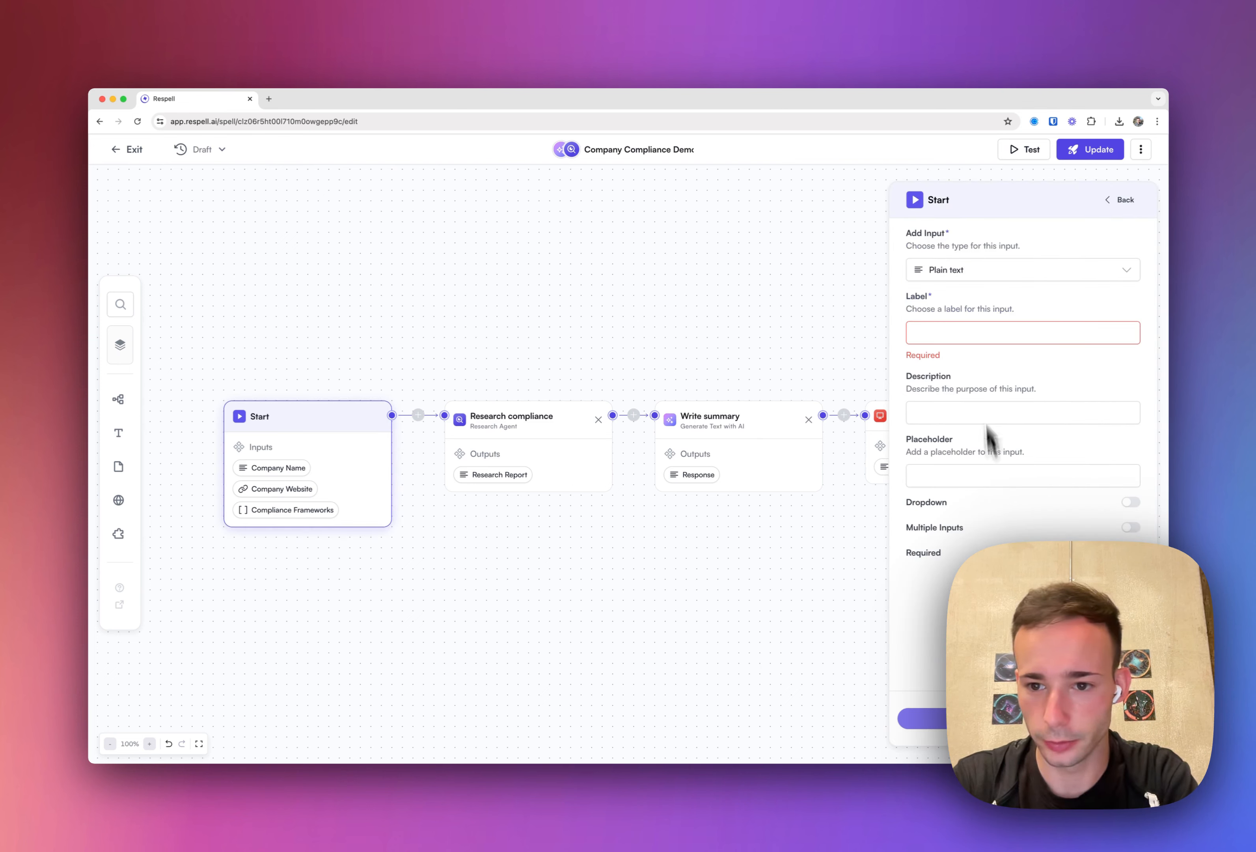
Examine the input types available for the new Start input, from plain text through to the file types
{"action": "left_click", "coordinate": [981, 276]}
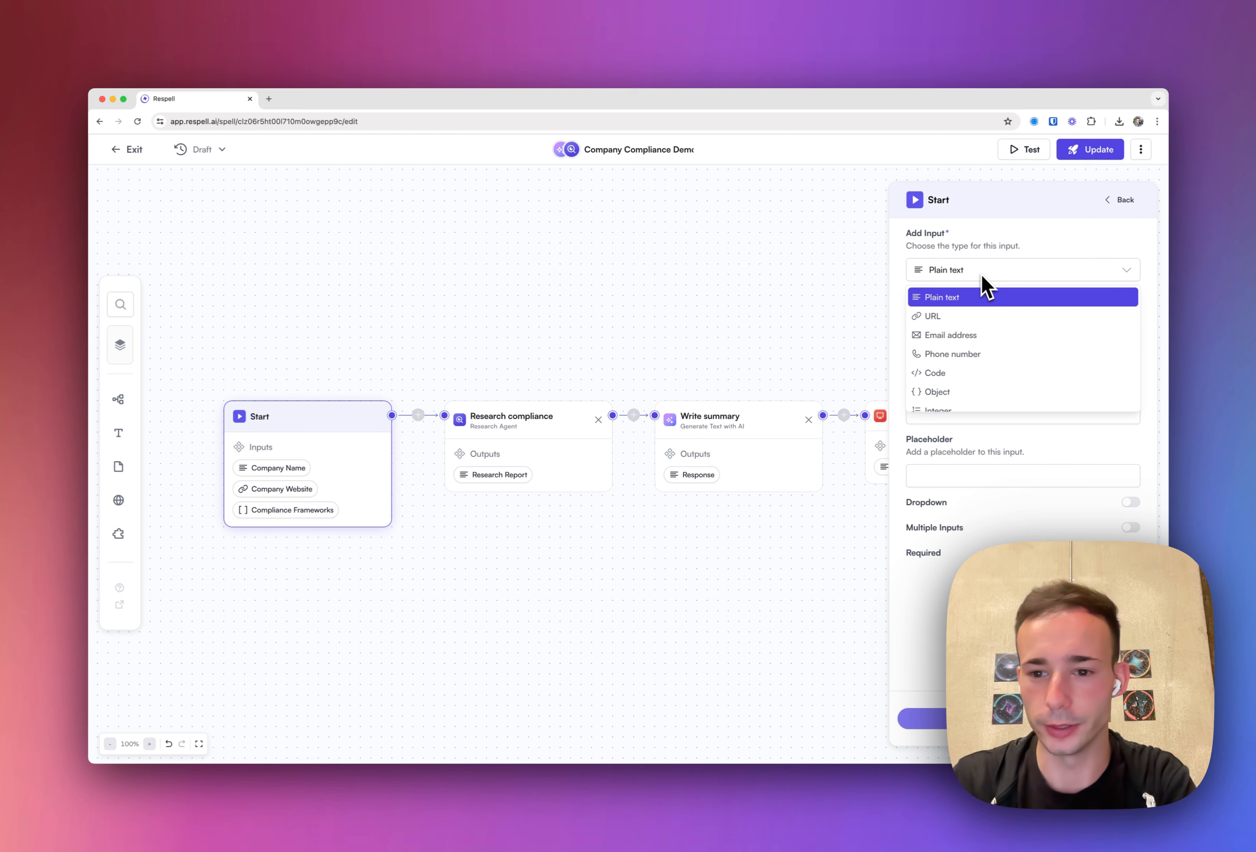
{"action": "scroll", "coordinate": [995, 320], "scroll_direction": "down", "scroll_amount": 5}
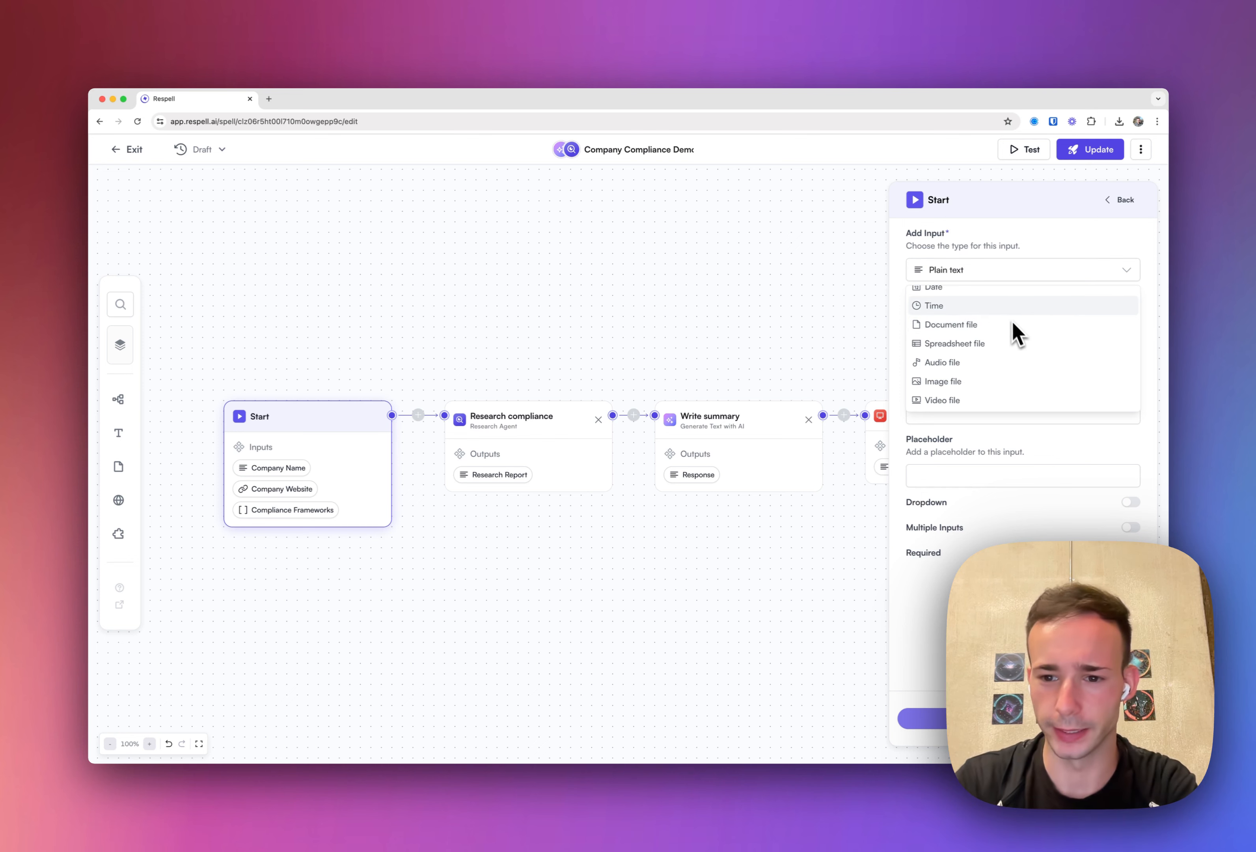
{"action": "scroll", "coordinate": [1020, 360], "scroll_direction": "up", "scroll_amount": 3}
{"action": "scroll", "coordinate": [1020, 373], "scroll_direction": "up", "scroll_amount": 3}
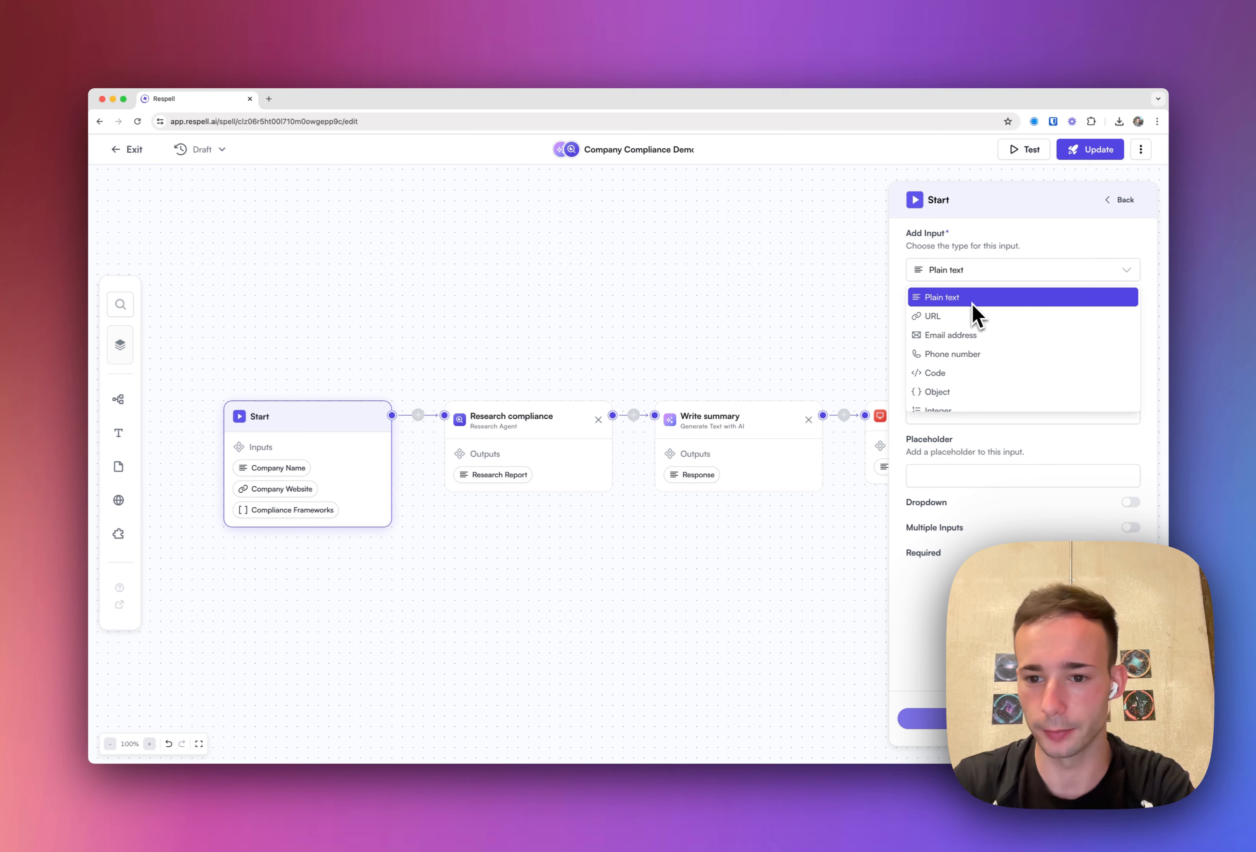
{"action": "scroll", "coordinate": [984, 331], "scroll_direction": "down", "scroll_amount": 1}
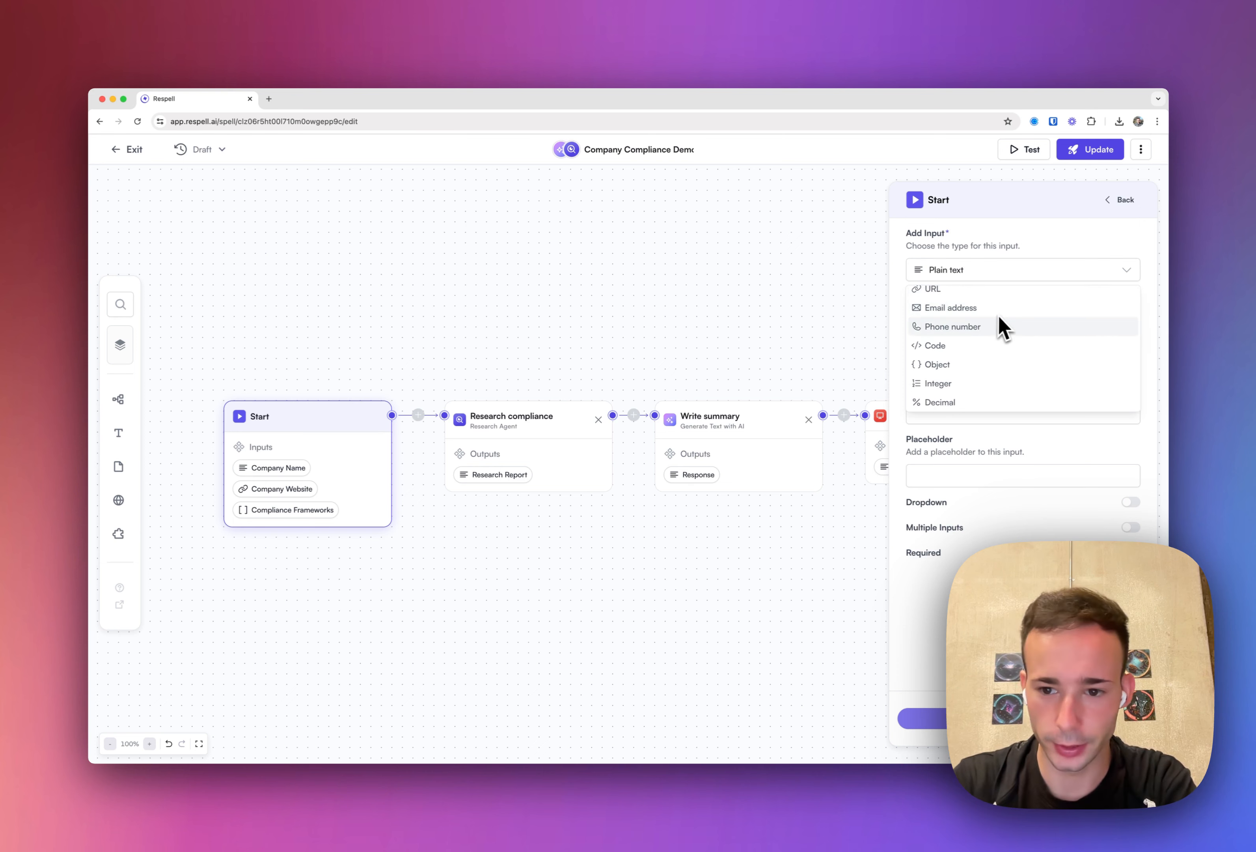
{"action": "scroll", "coordinate": [999, 394], "scroll_direction": "down", "scroll_amount": 3}
{"action": "scroll", "coordinate": [998, 388], "scroll_direction": "down", "scroll_amount": 2}
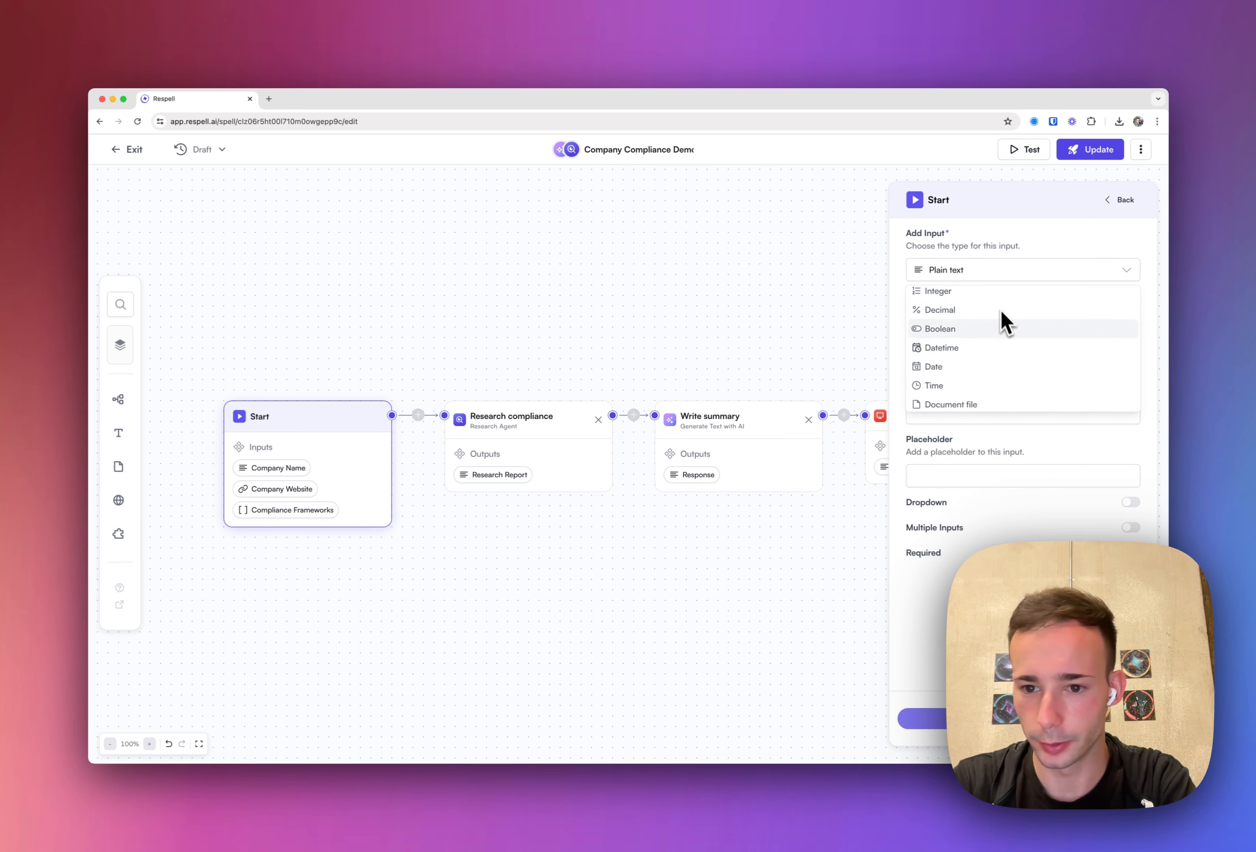
{"action": "scroll", "coordinate": [996, 404], "scroll_direction": "down", "scroll_amount": 4}
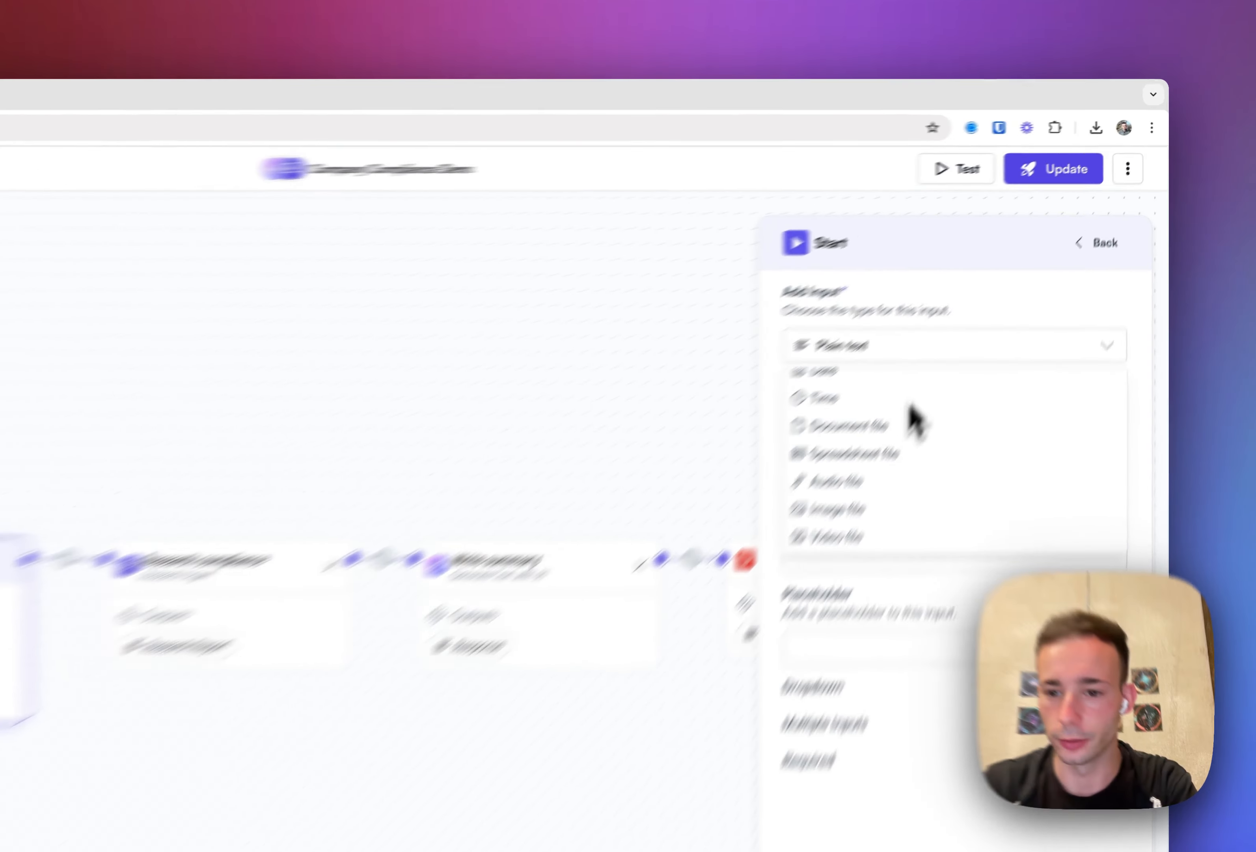
{"action": "left_click", "coordinate": [999, 274]}
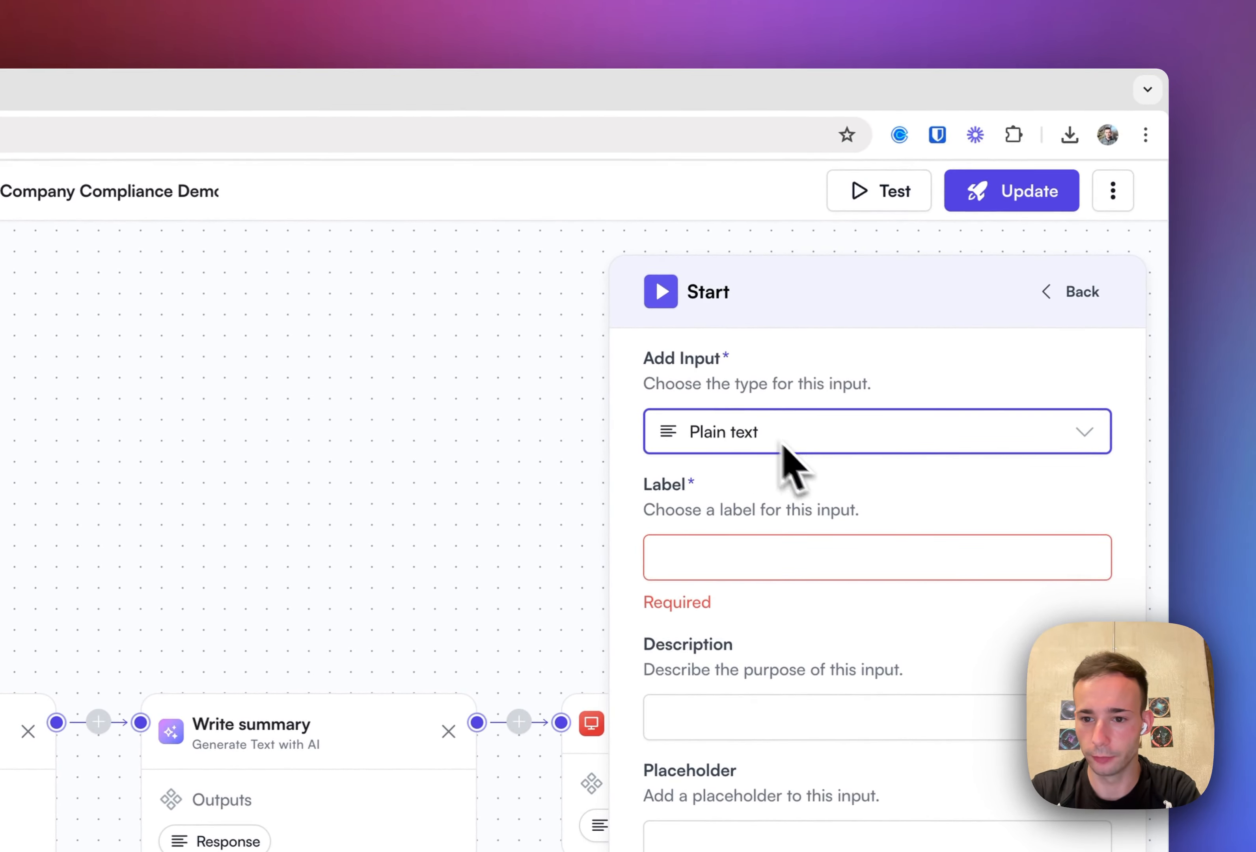
Label the new plain text input "ABC"
{"action": "left_click", "coordinate": [750, 553]}
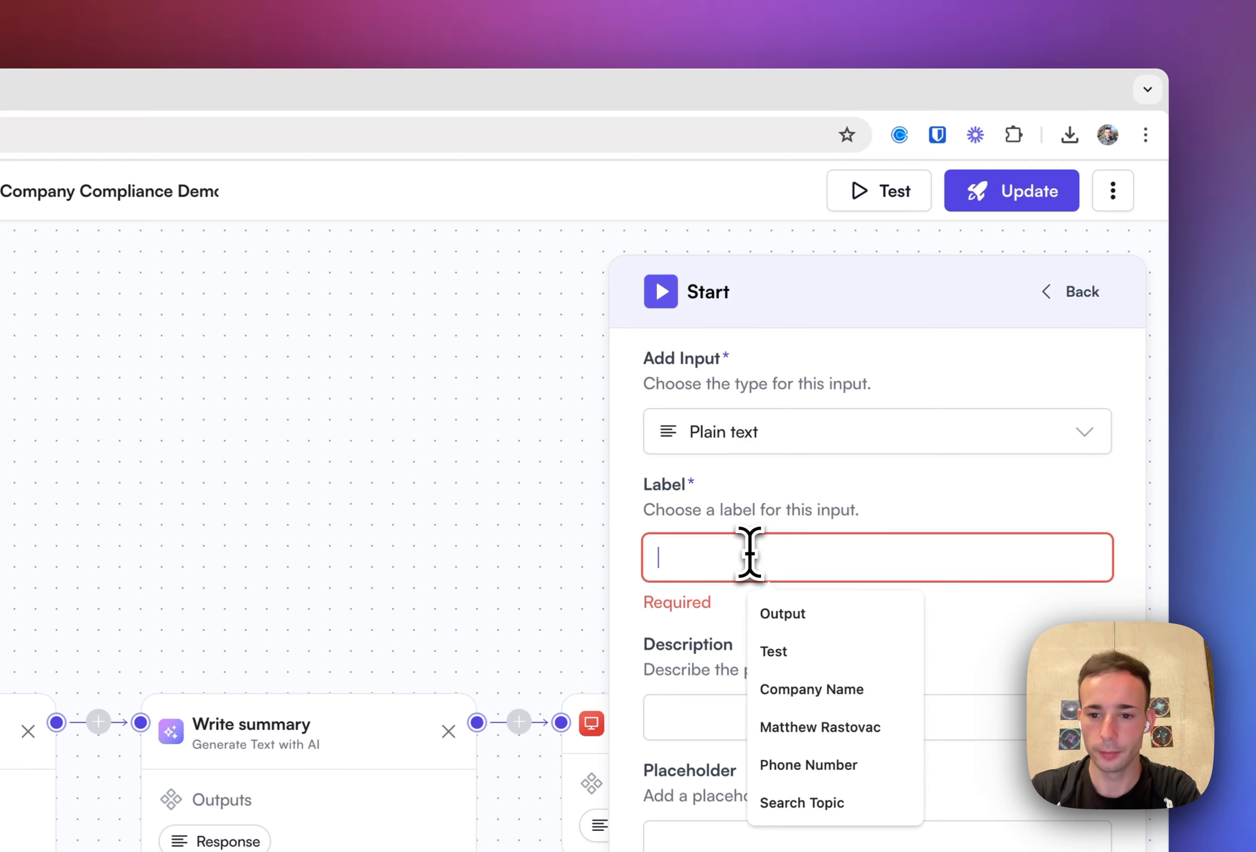
{"action": "type", "text": "B"}
{"action": "key", "text": "BackSpace"}
{"action": "type", "text": "ABC"}
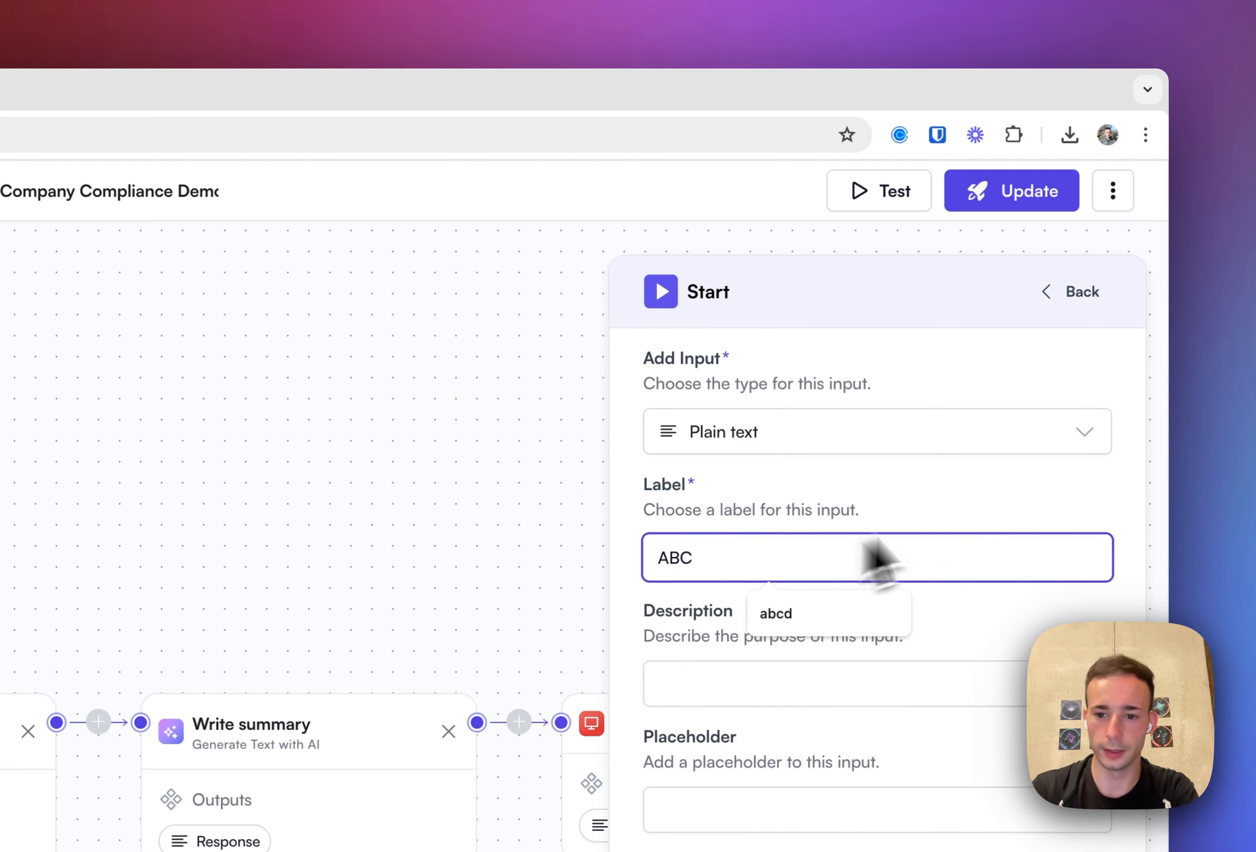
{"action": "left_click", "coordinate": [958, 495]}
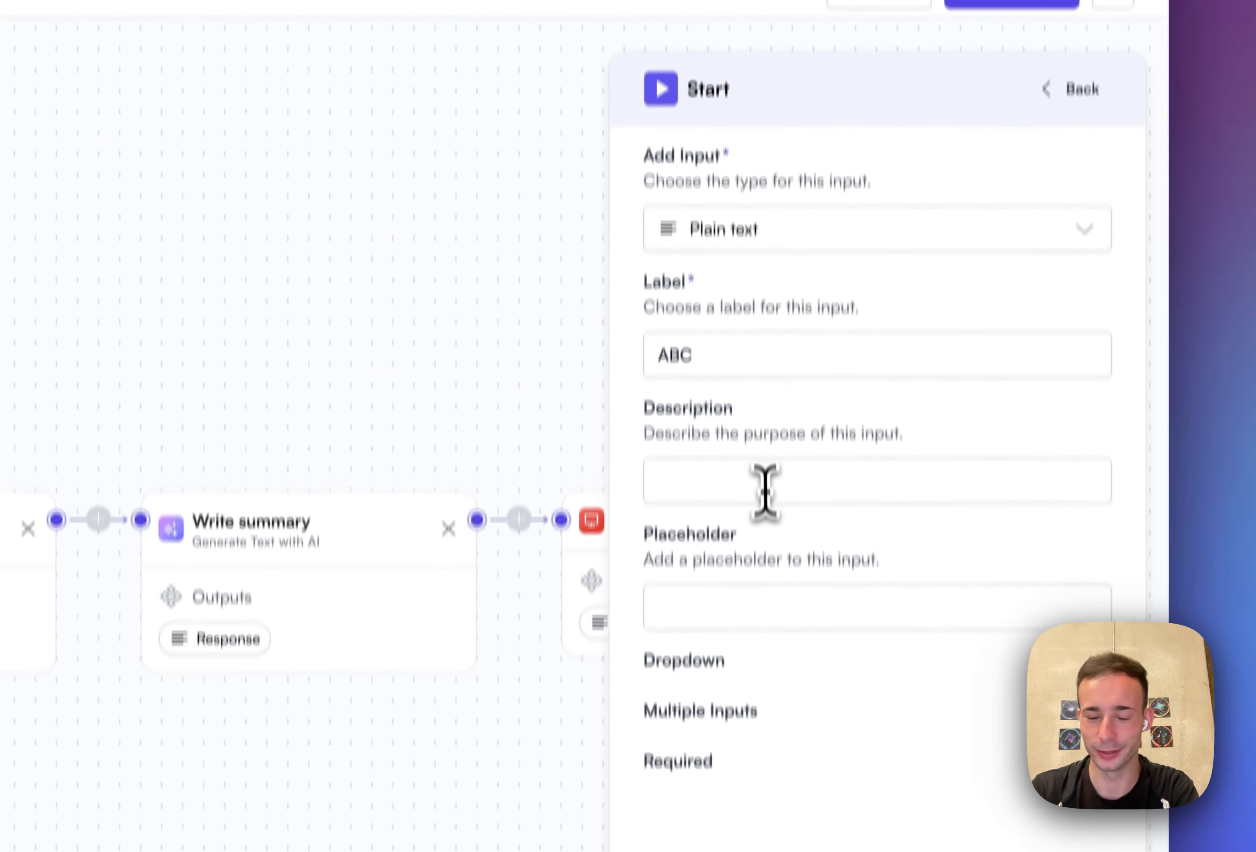
Try the placeholder "Type my text here...." on the ABC input, and clear it again
{"action": "left_click", "coordinate": [774, 695]}
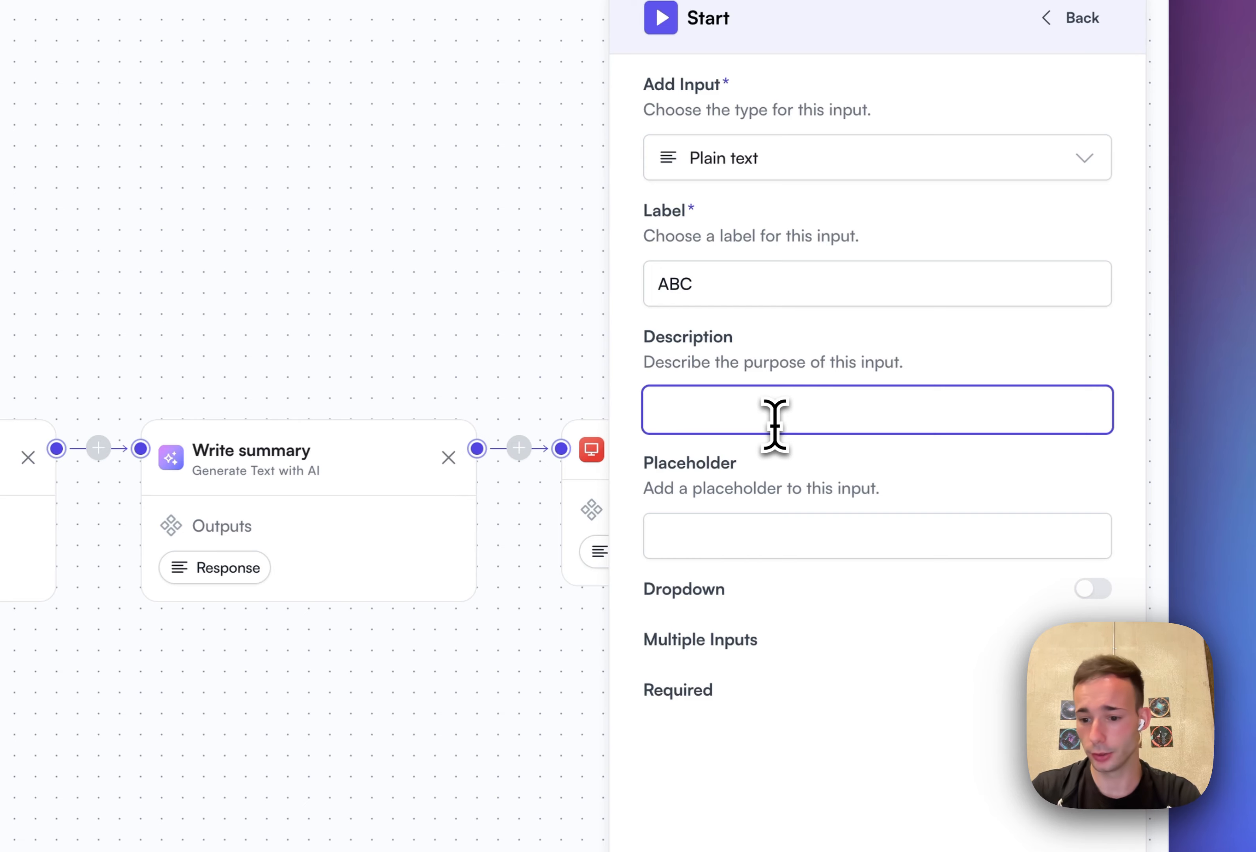
{"action": "left_click", "coordinate": [758, 534]}
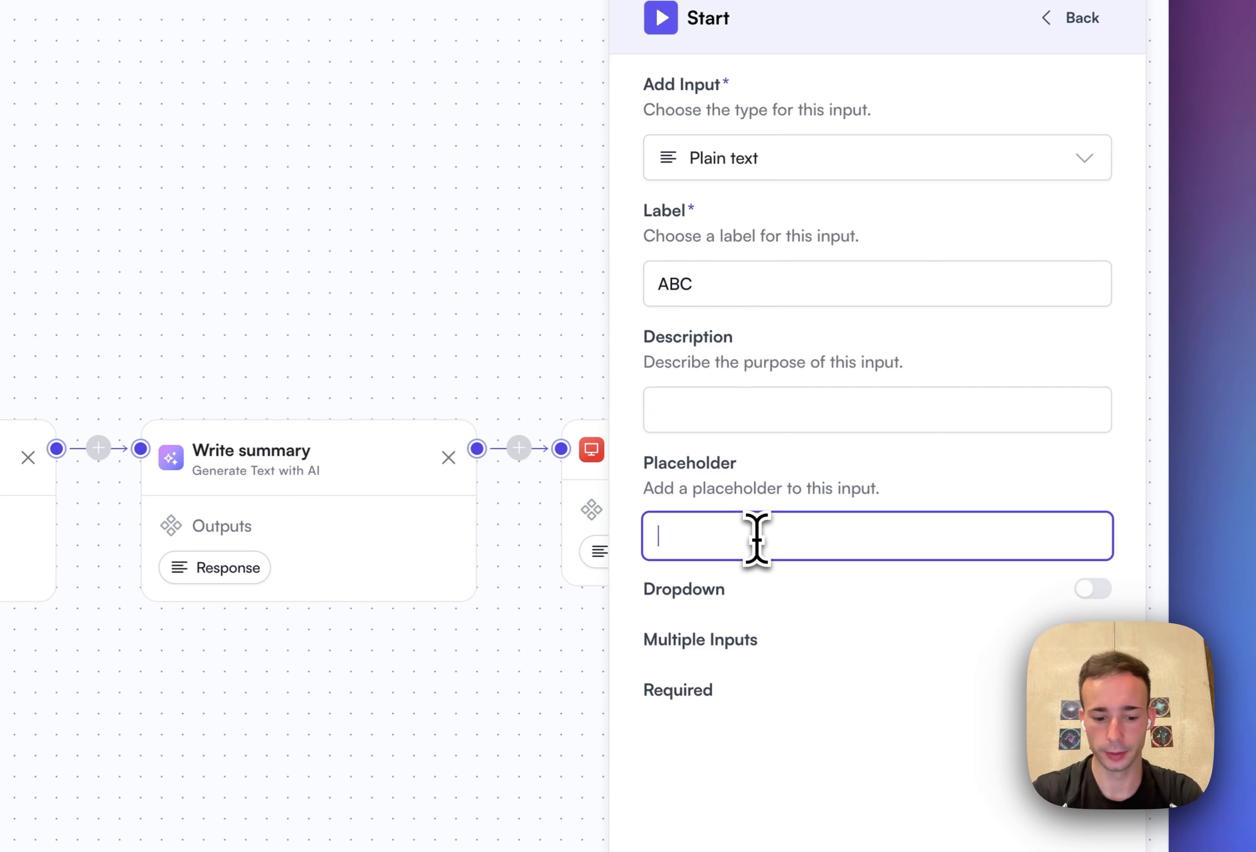
{"action": "type", "text": "Type my text"}
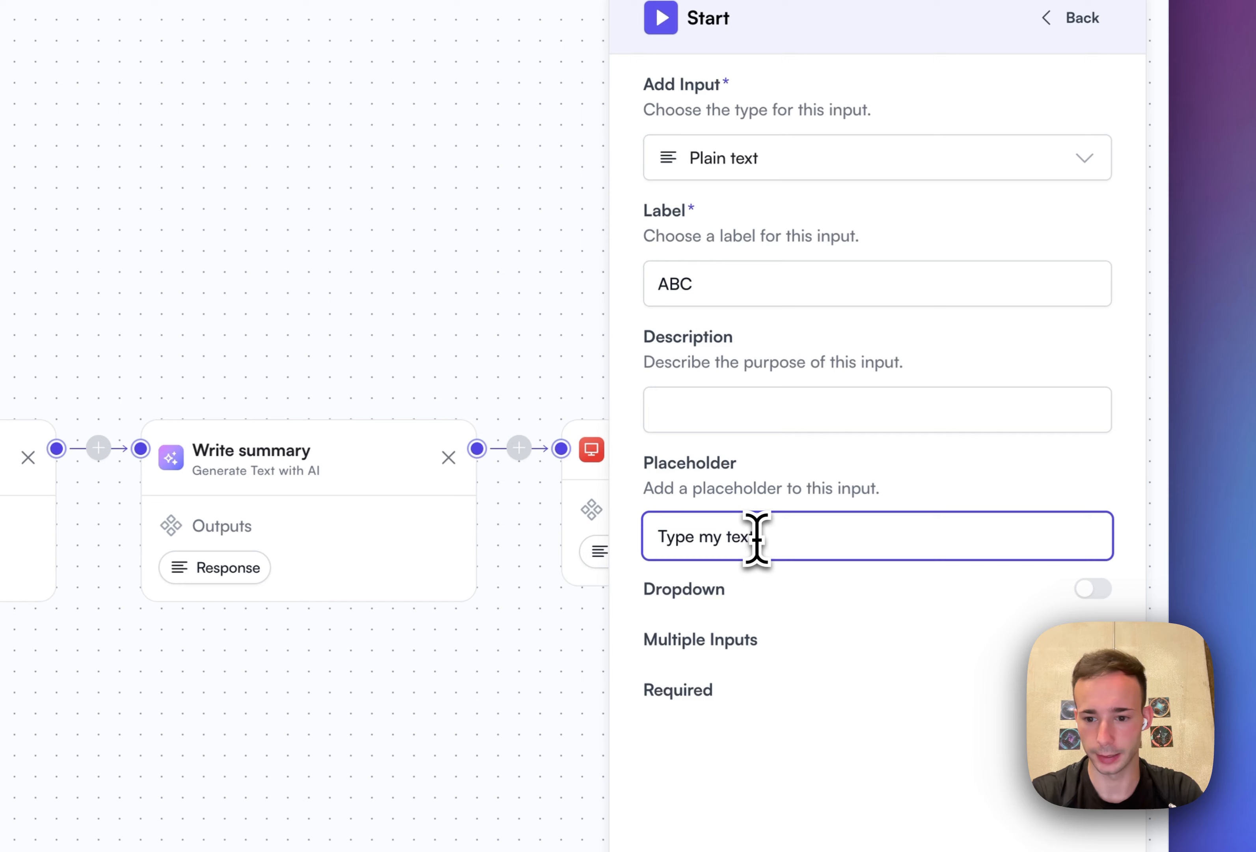
{"action": "type", "text": " here...."}
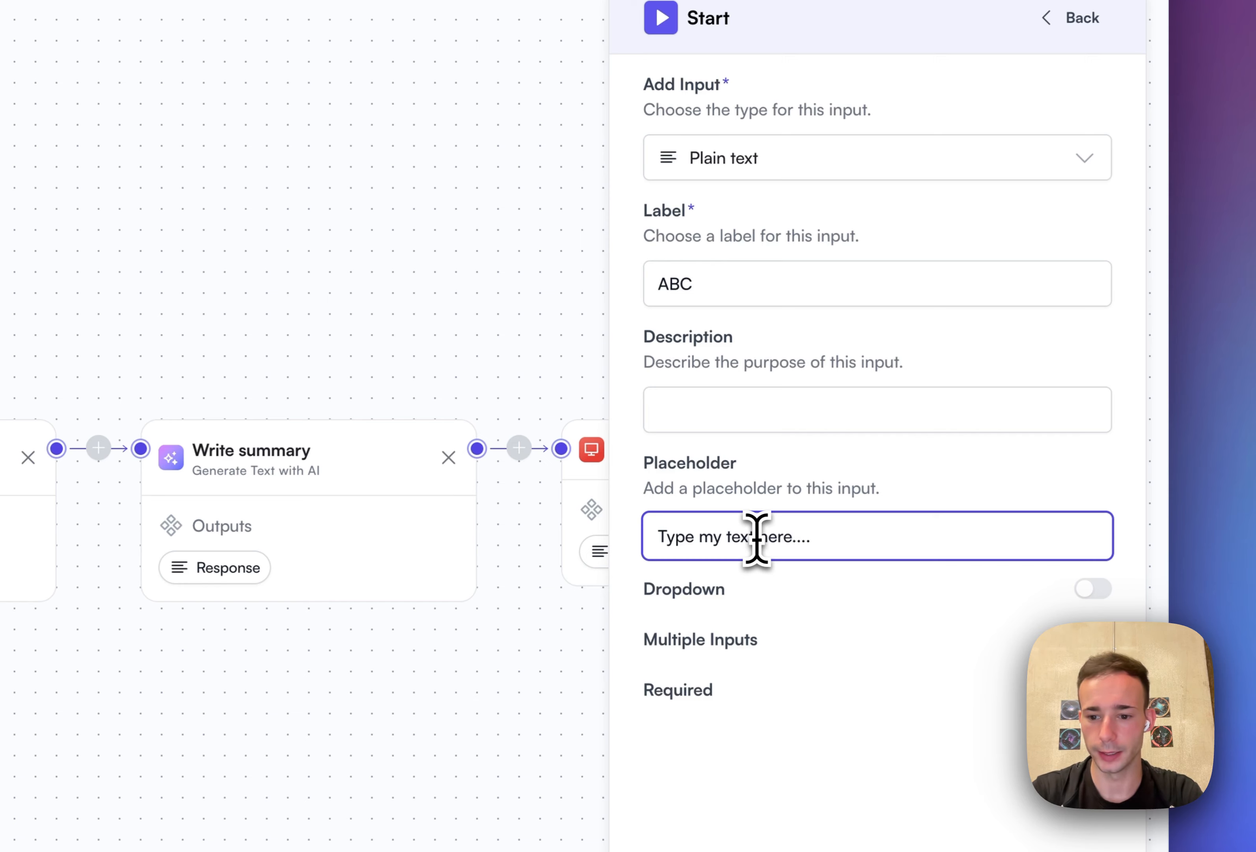
{"action": "triple_click", "coordinate": [821, 536]}
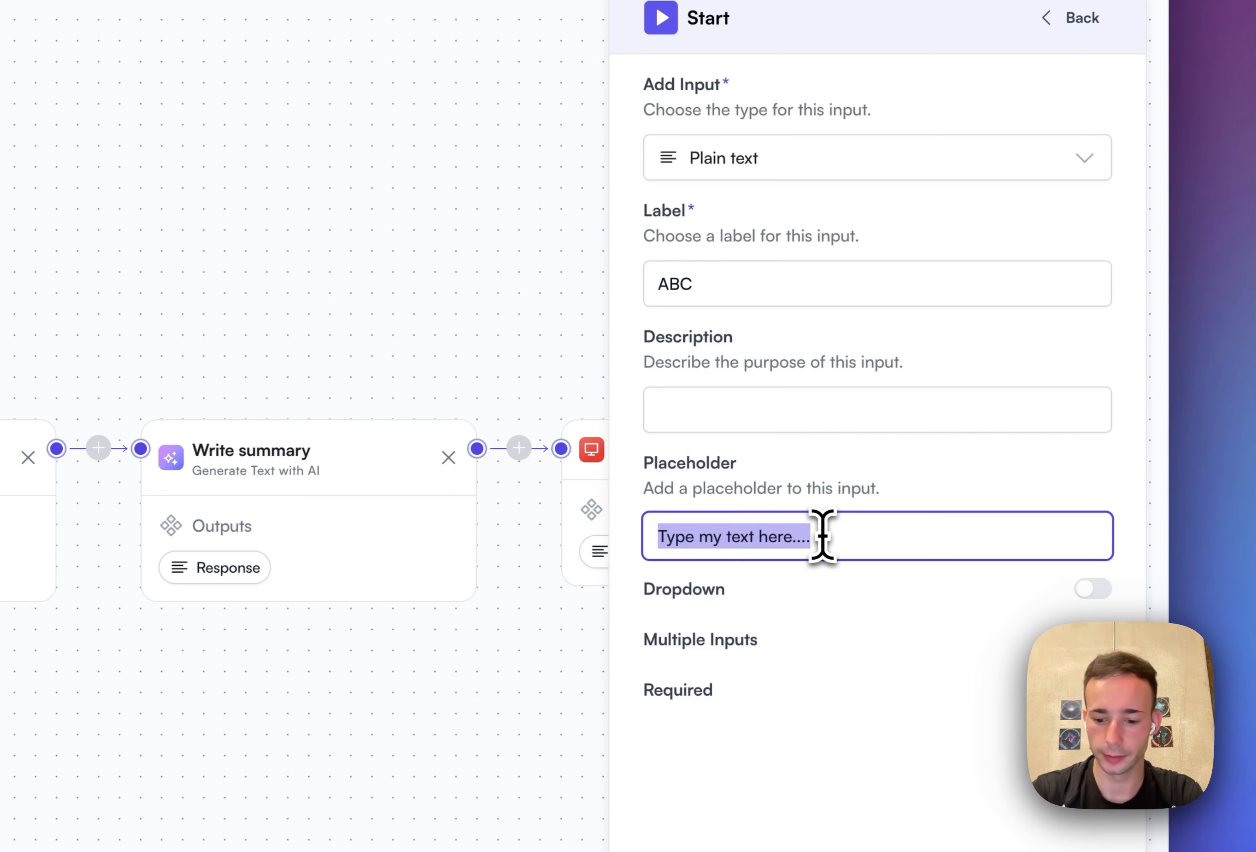
{"action": "key", "text": "BackSpace"}
{"action": "left_click", "coordinate": [872, 497]}
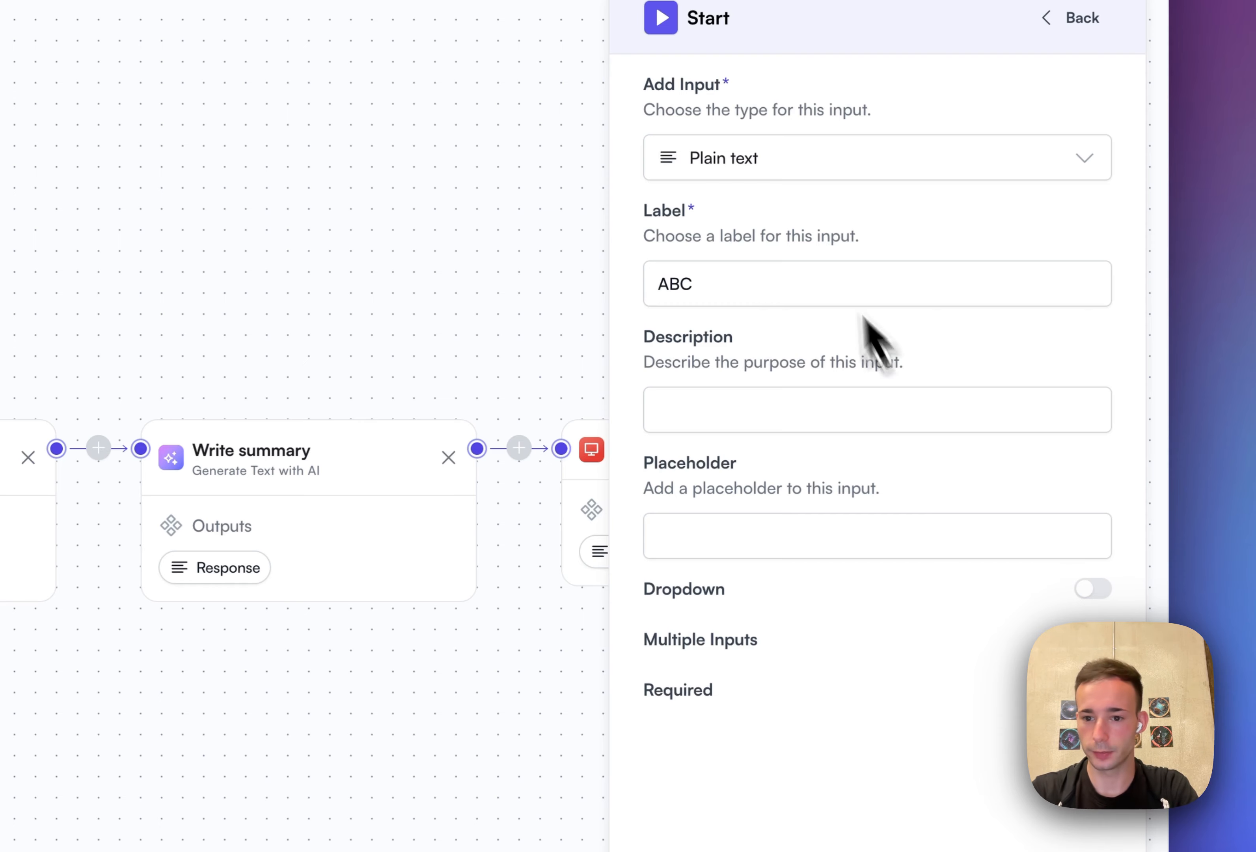
Keep the ABC input as plain text, switch Multiple Inputs on and back off, and close the input settings without saving
{"action": "left_click", "coordinate": [825, 163]}
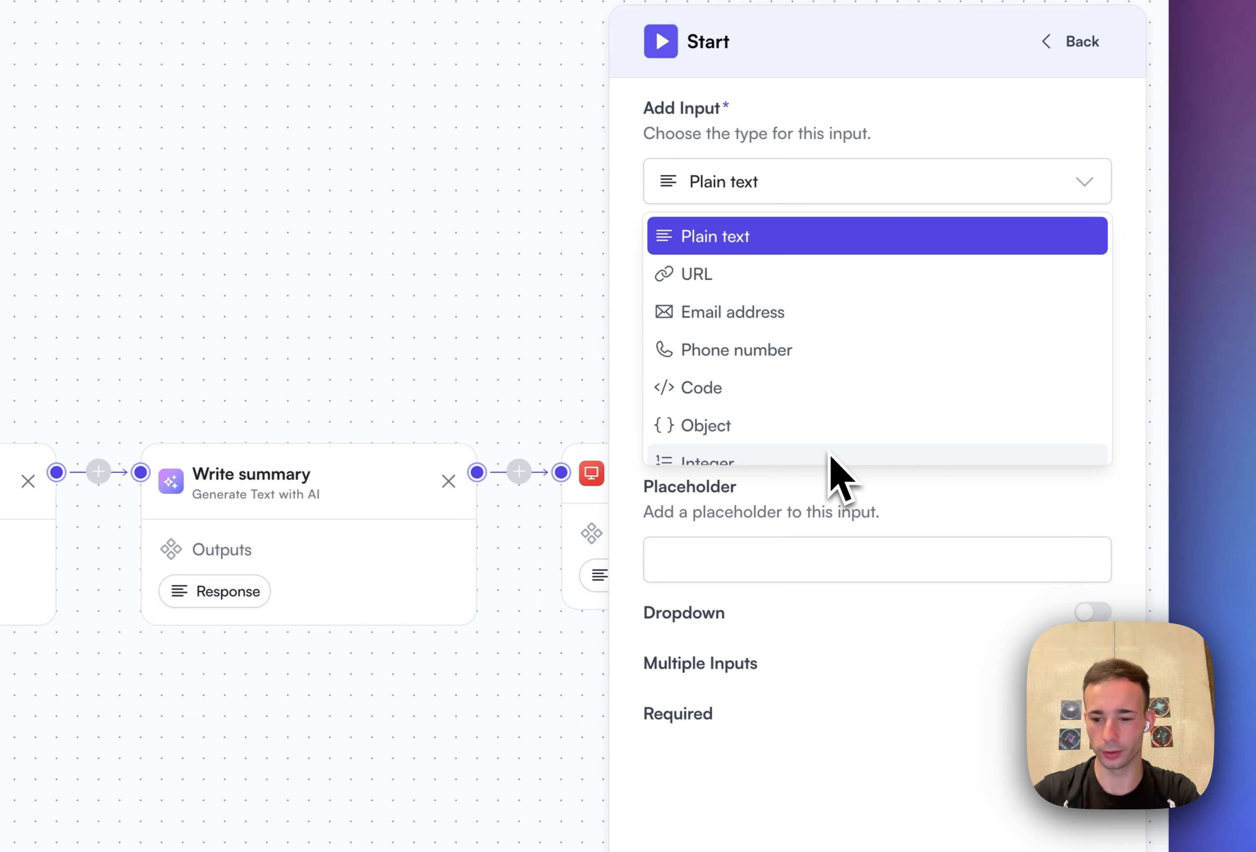
{"action": "left_click", "coordinate": [899, 245]}
{"action": "left_click_drag", "start_coordinate": [647, 600], "coordinate": [796, 617]}
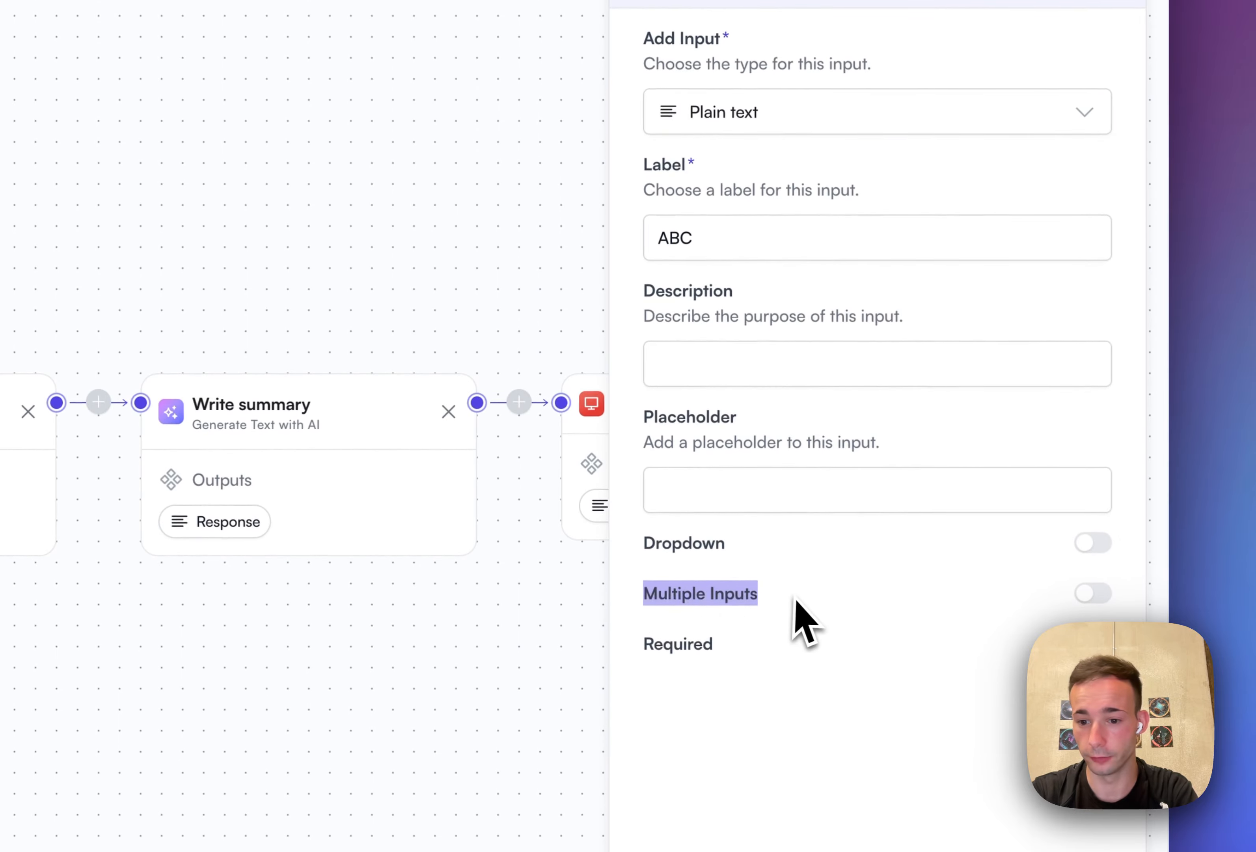
{"action": "left_click", "coordinate": [797, 617]}
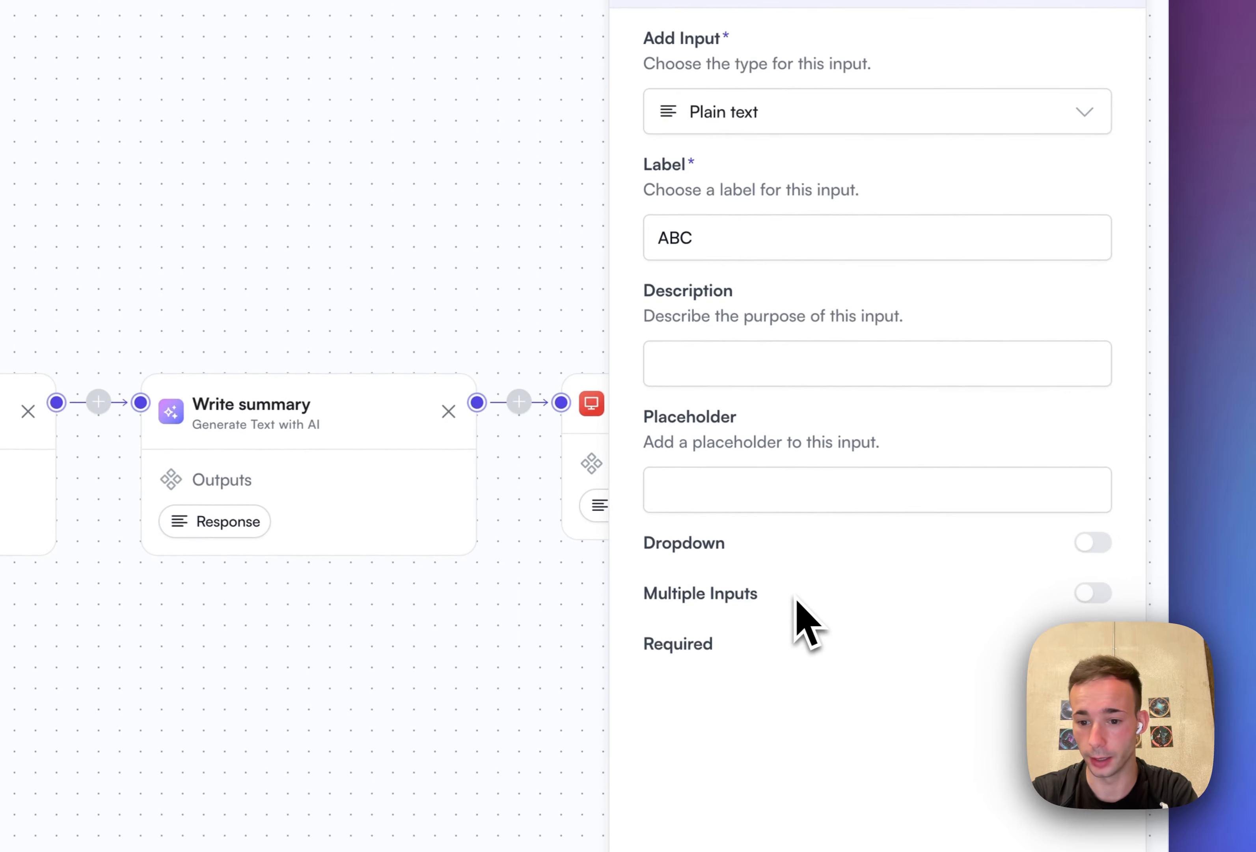
{"action": "left_click", "coordinate": [1090, 599]}
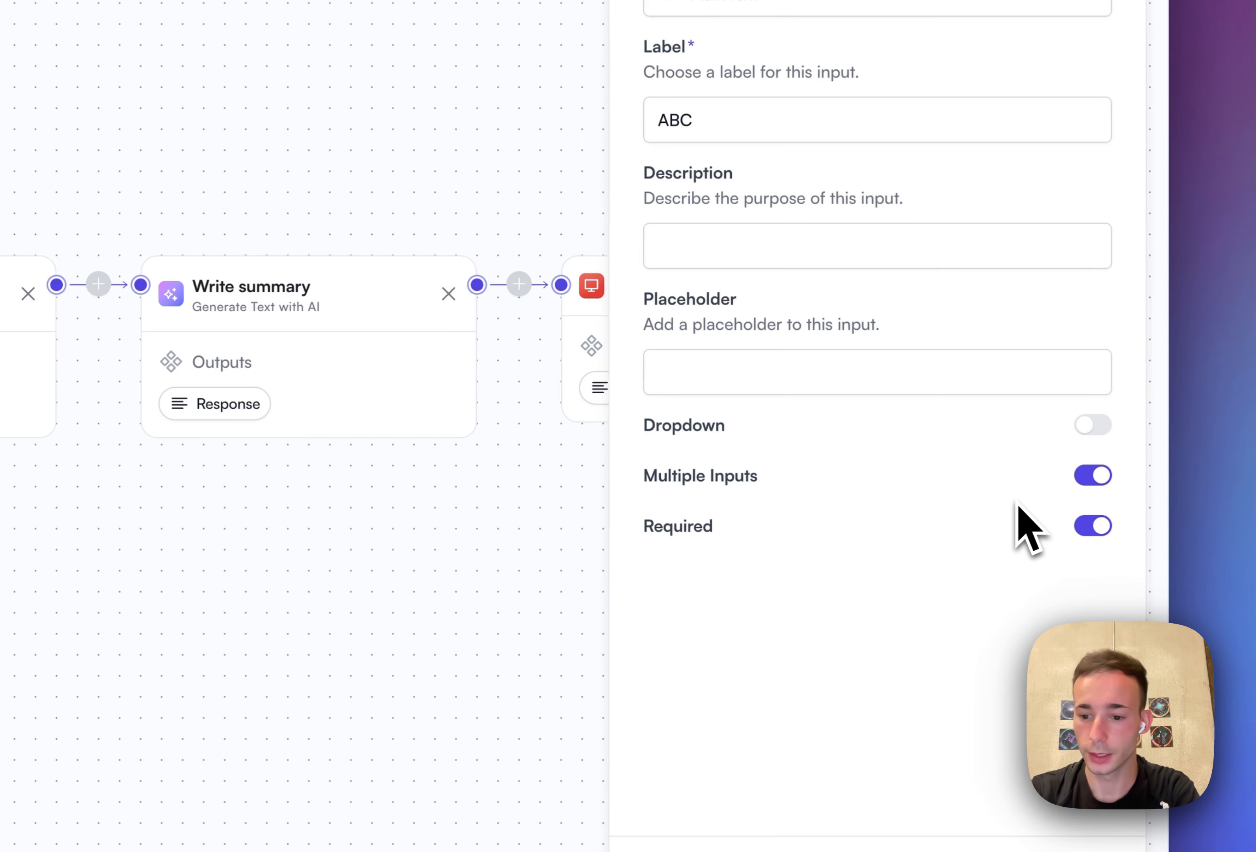
{"action": "left_click", "coordinate": [1093, 476]}
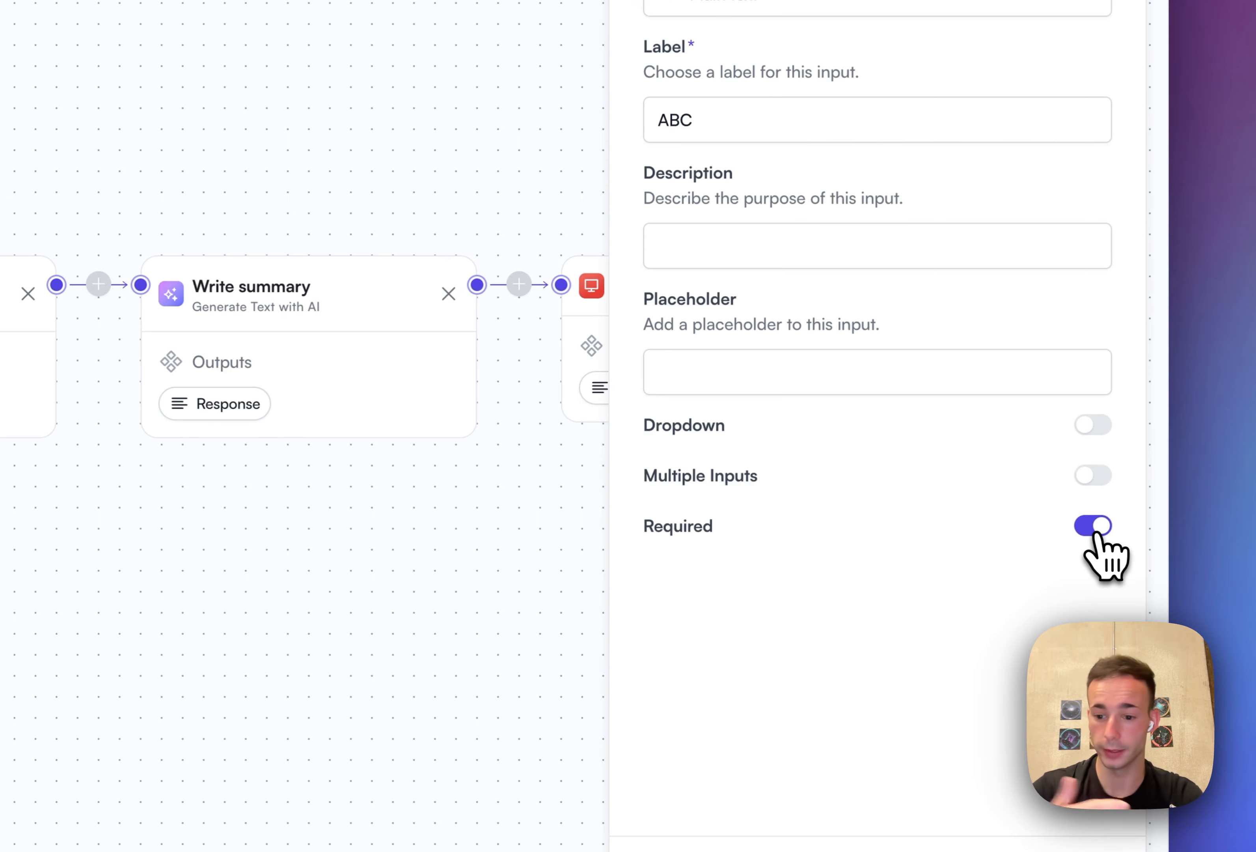
{"action": "left_click", "coordinate": [310, 163]}
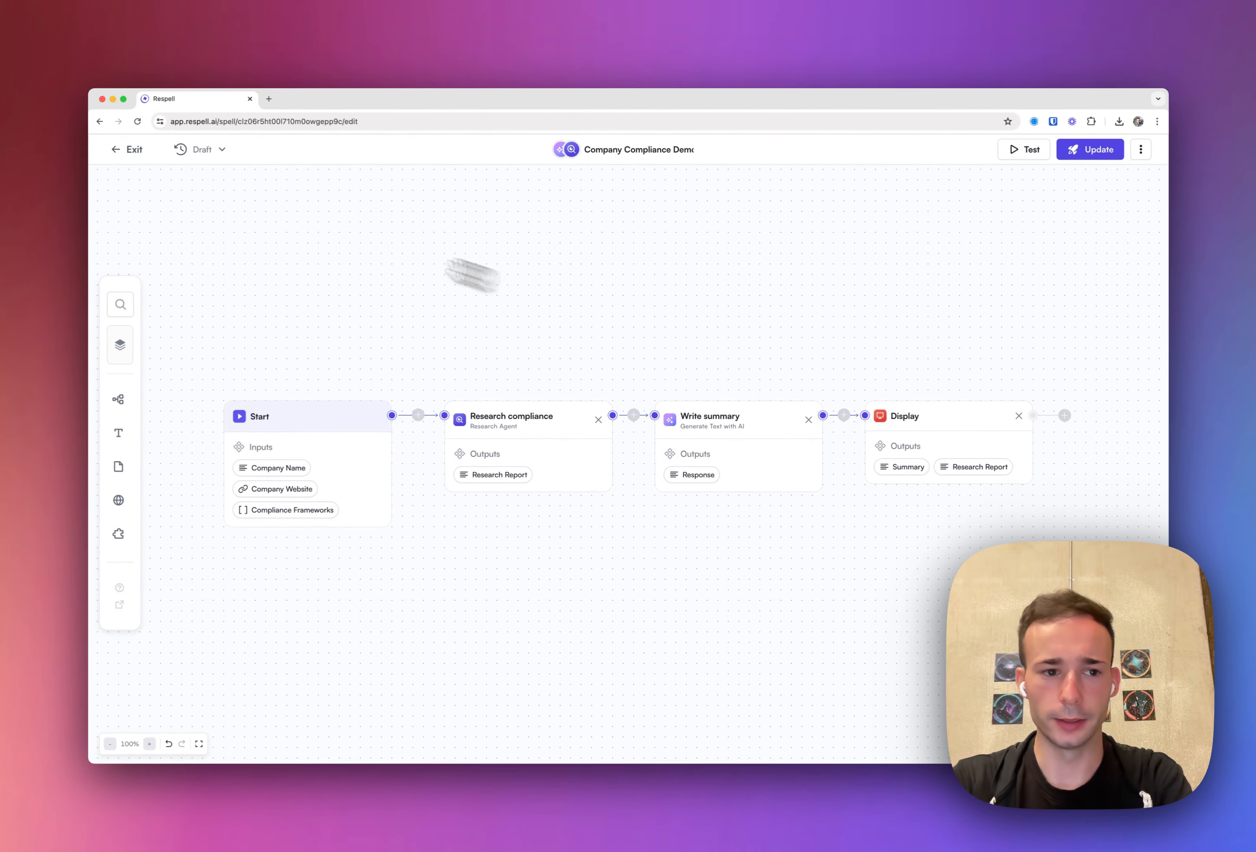
Exit the spell editor and review the spell's Schedule, API and Bulk run options
{"action": "left_click", "coordinate": [132, 151]}
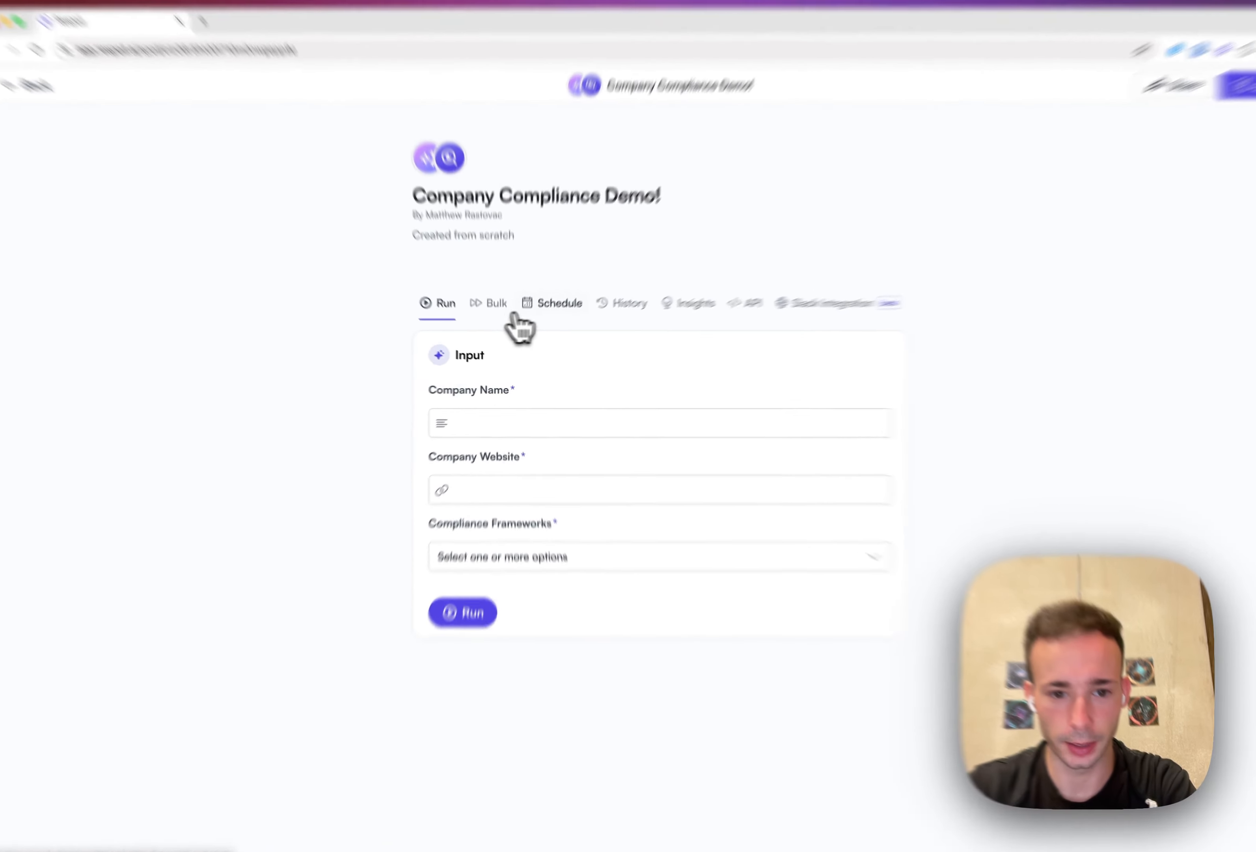
{"action": "left_click", "coordinate": [546, 323]}
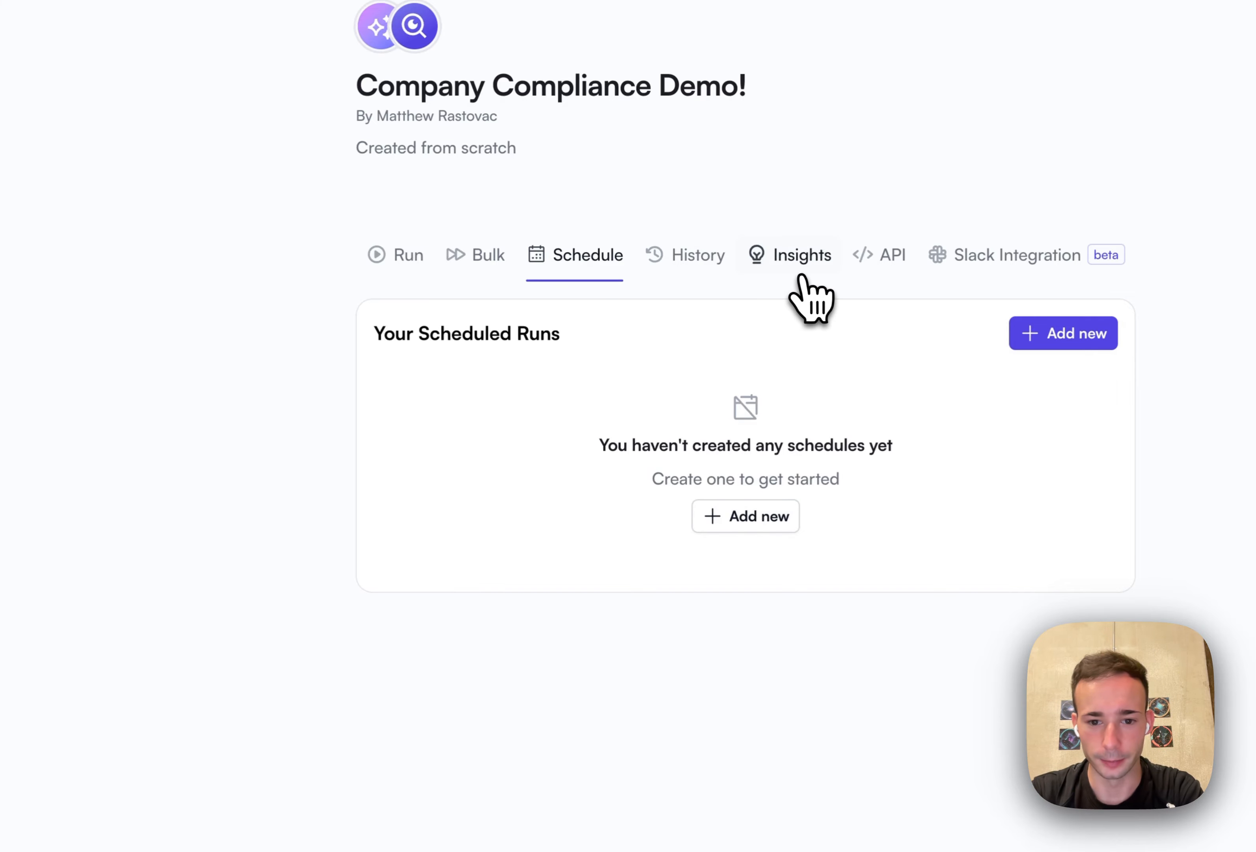
{"action": "left_click", "coordinate": [884, 262]}
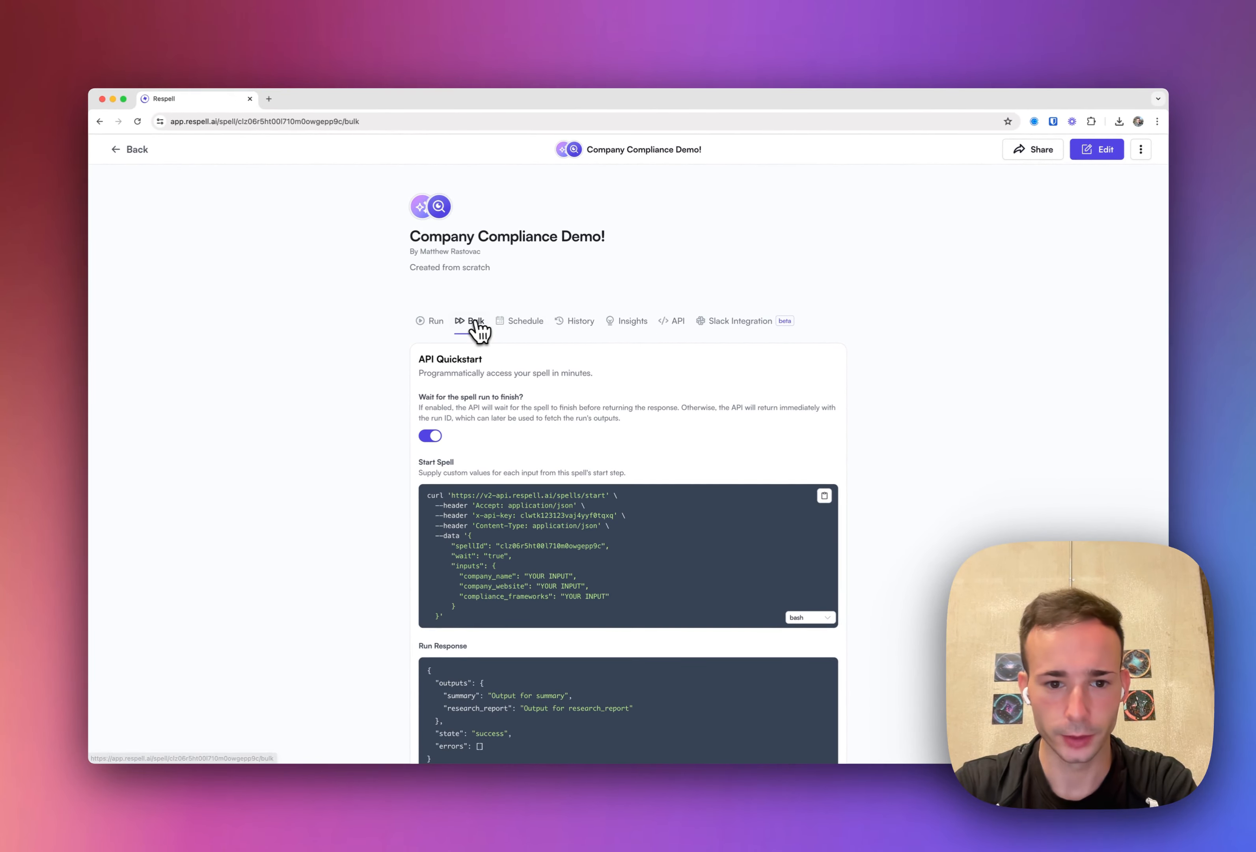
{"action": "left_click", "coordinate": [474, 322]}
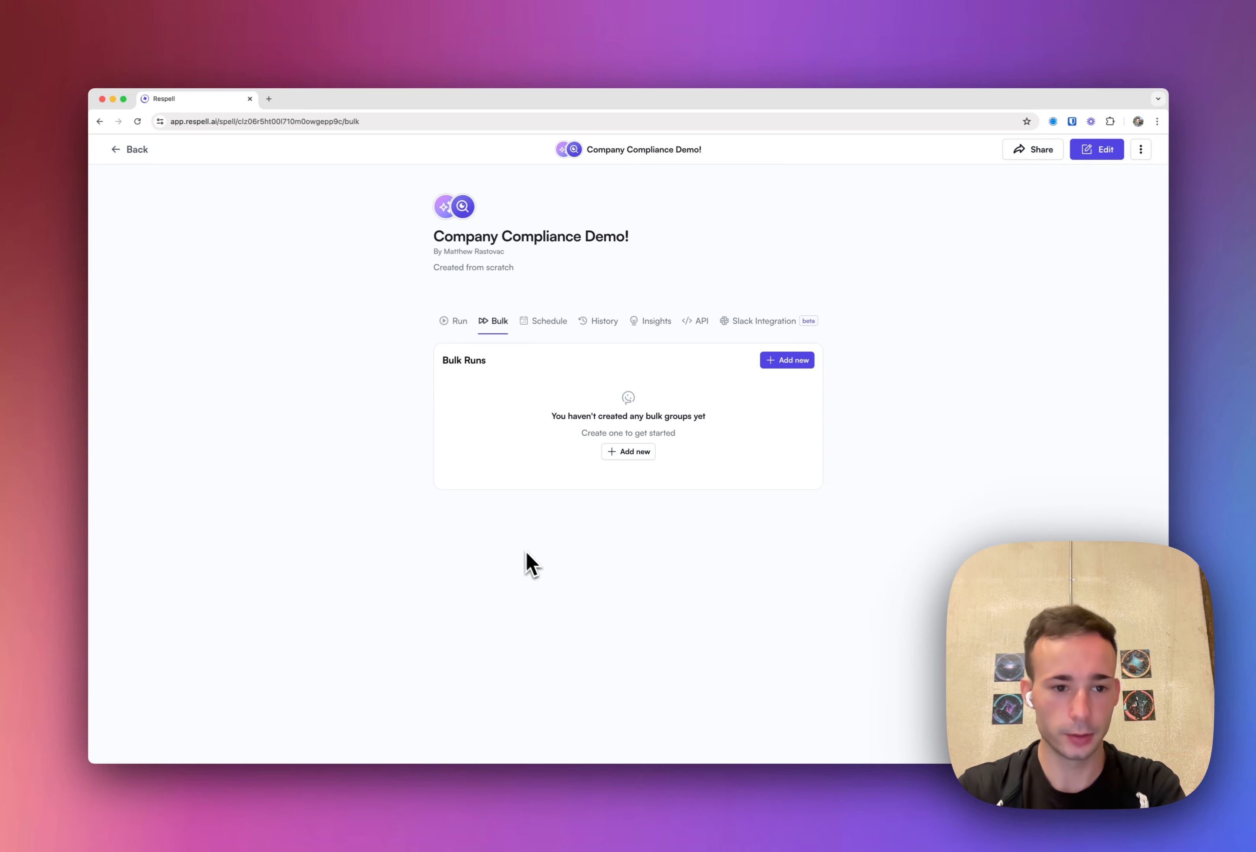
Leave the Company Compliance Demo! spell, create a new spell in the Demos team and give it a Trigger start
{"action": "left_click", "coordinate": [132, 151]}
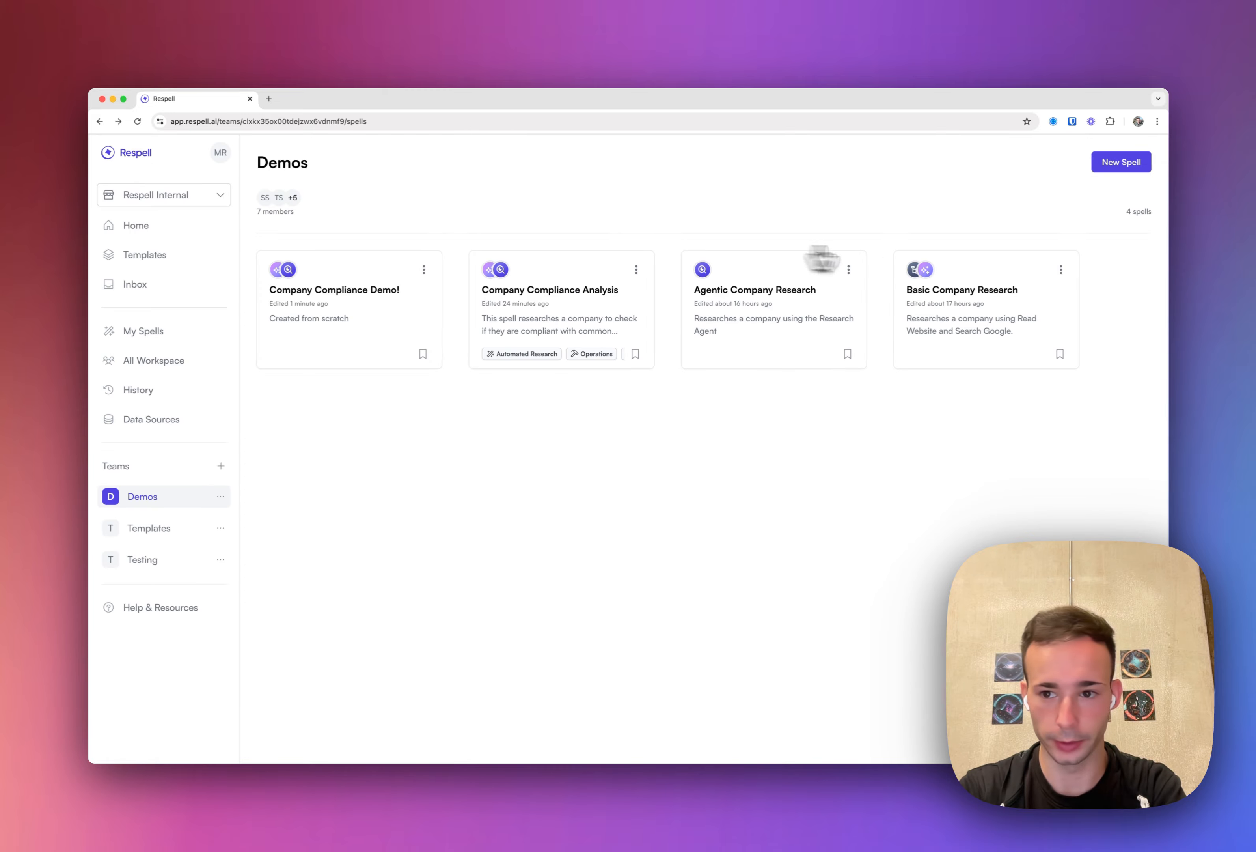
{"action": "left_click", "coordinate": [1123, 165]}
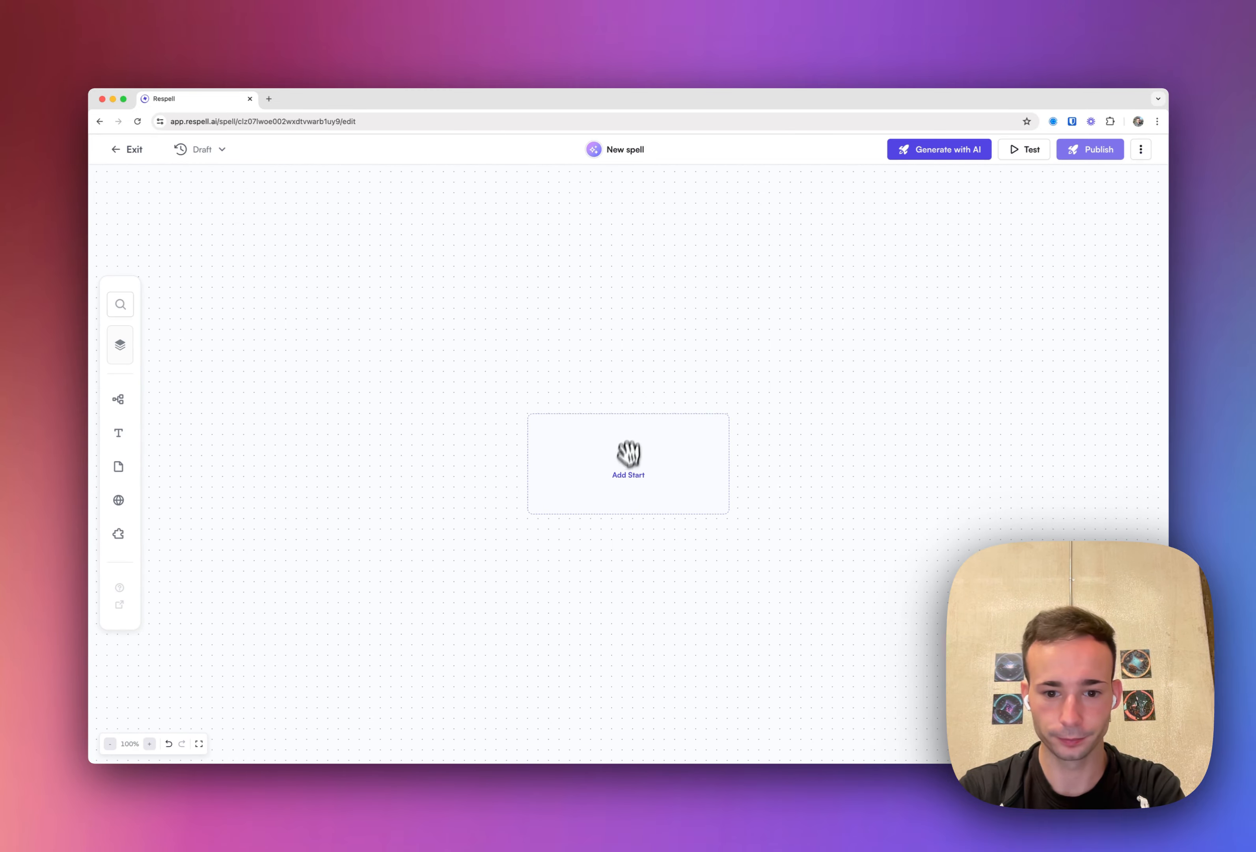
{"action": "left_click", "coordinate": [646, 466]}
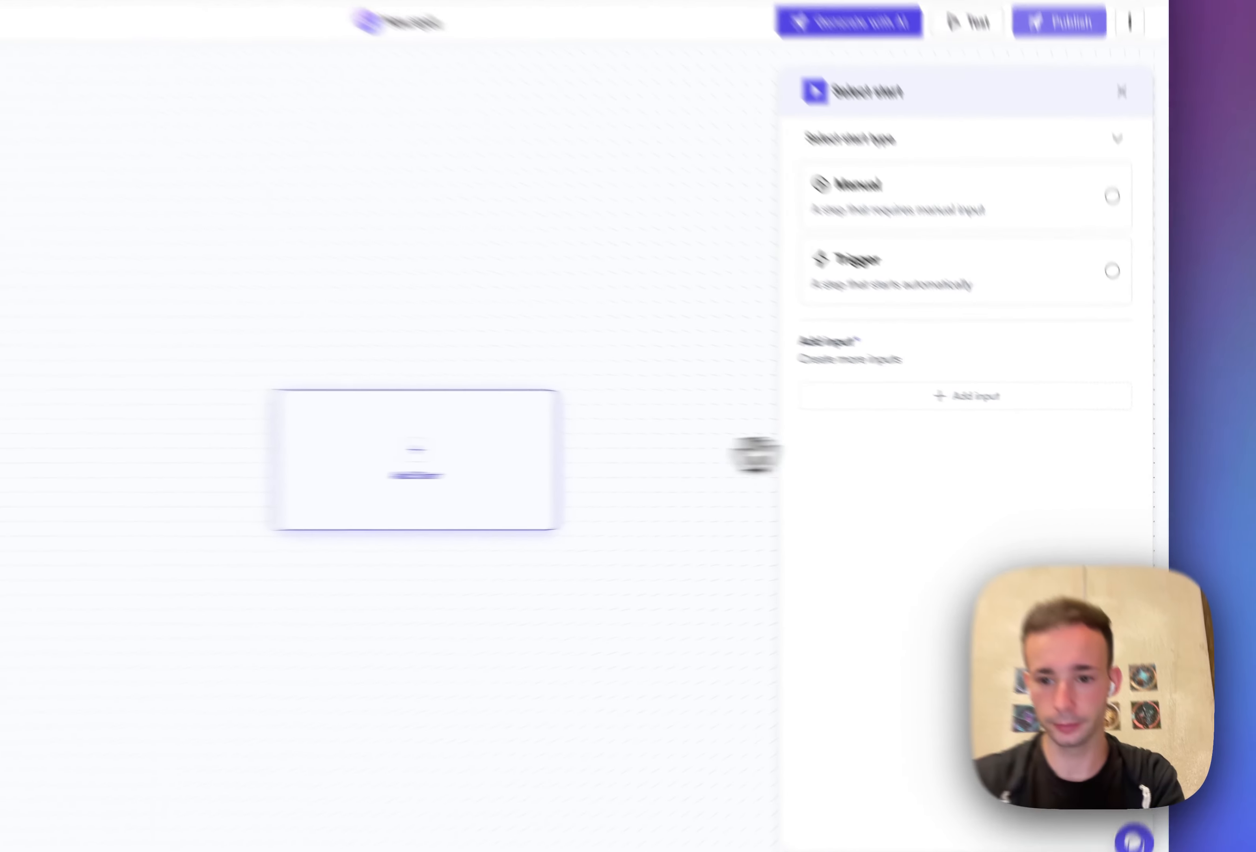
{"action": "left_click", "coordinate": [1012, 337]}
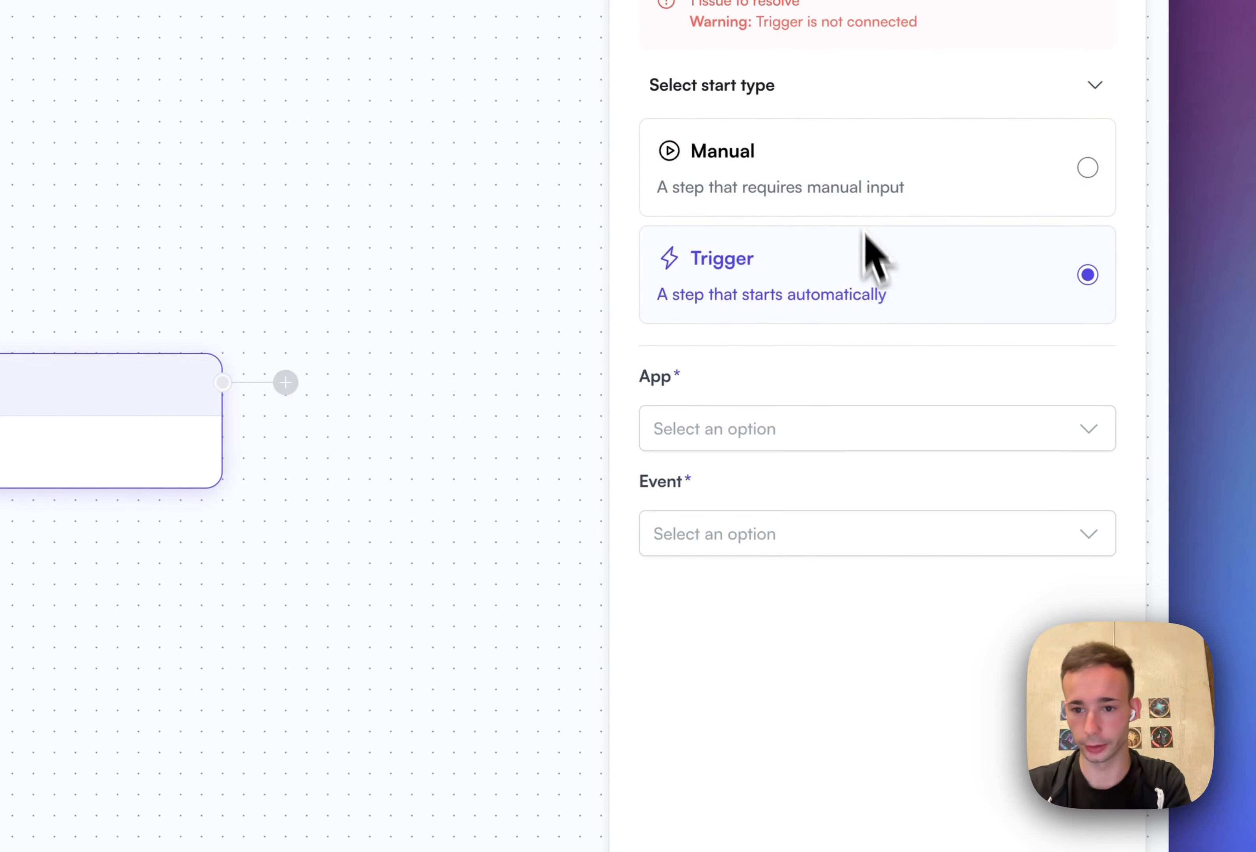
Set the trigger's app to Slack and its event to New Slack Message
{"action": "left_click", "coordinate": [828, 435]}
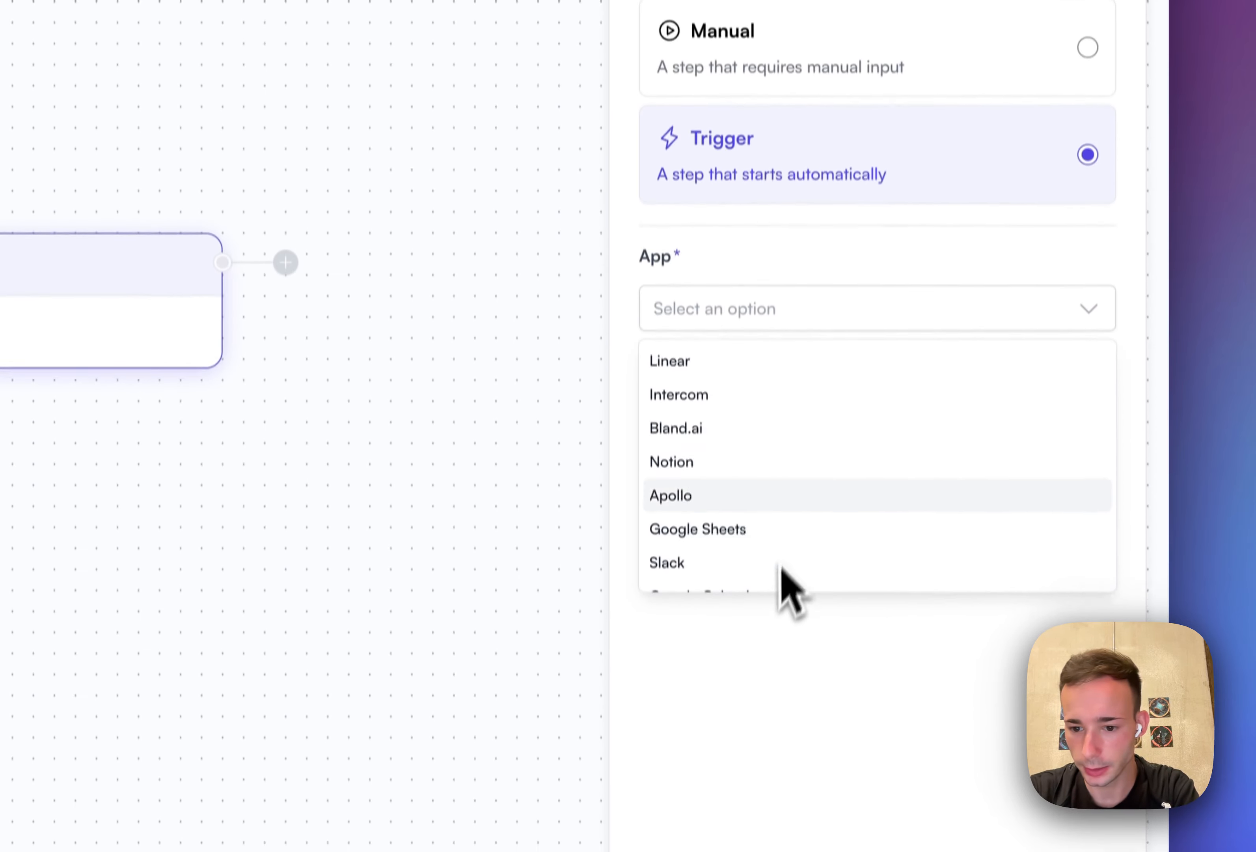
{"action": "scroll", "coordinate": [804, 596], "scroll_direction": "down", "scroll_amount": 1}
{"action": "scroll", "coordinate": [804, 463], "scroll_direction": "down", "scroll_amount": 3}
{"action": "scroll", "coordinate": [820, 424], "scroll_direction": "up", "scroll_amount": 1}
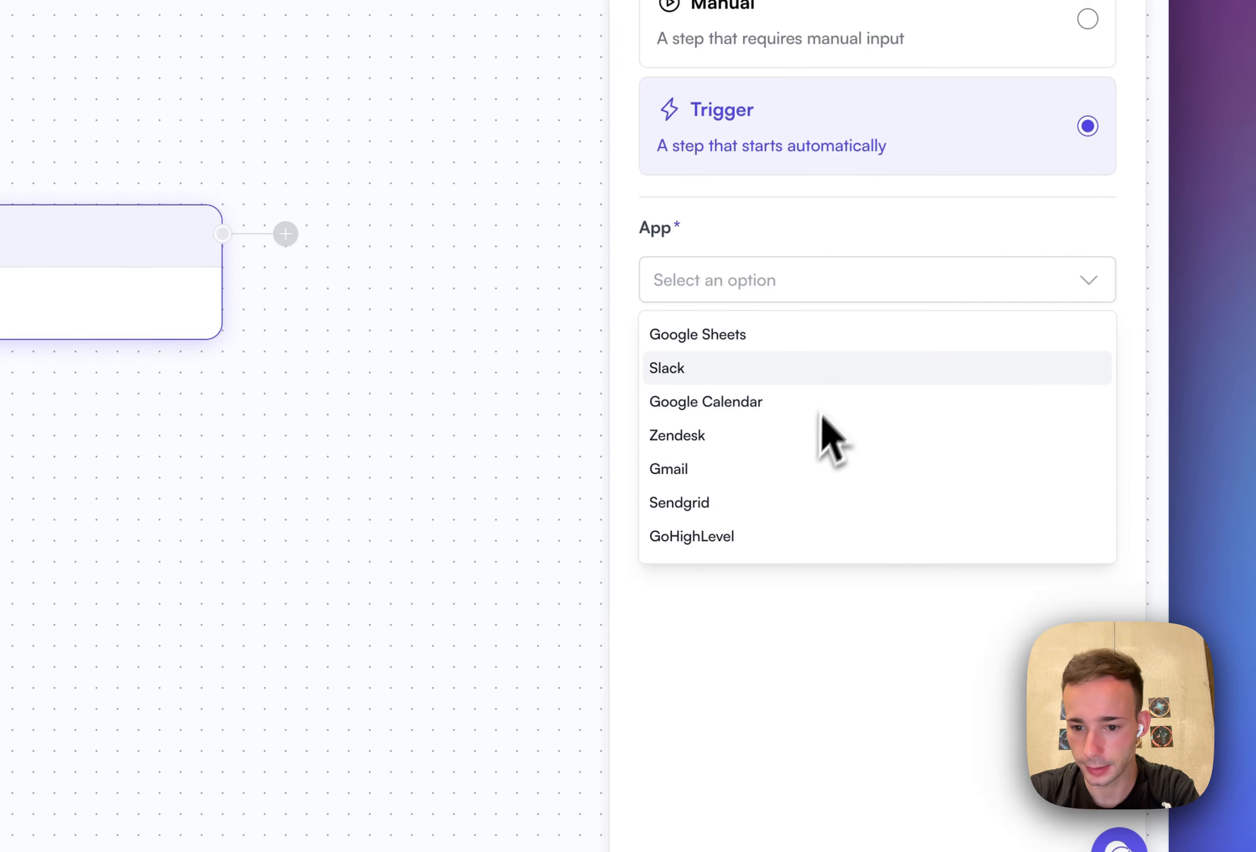
{"action": "left_click", "coordinate": [839, 370]}
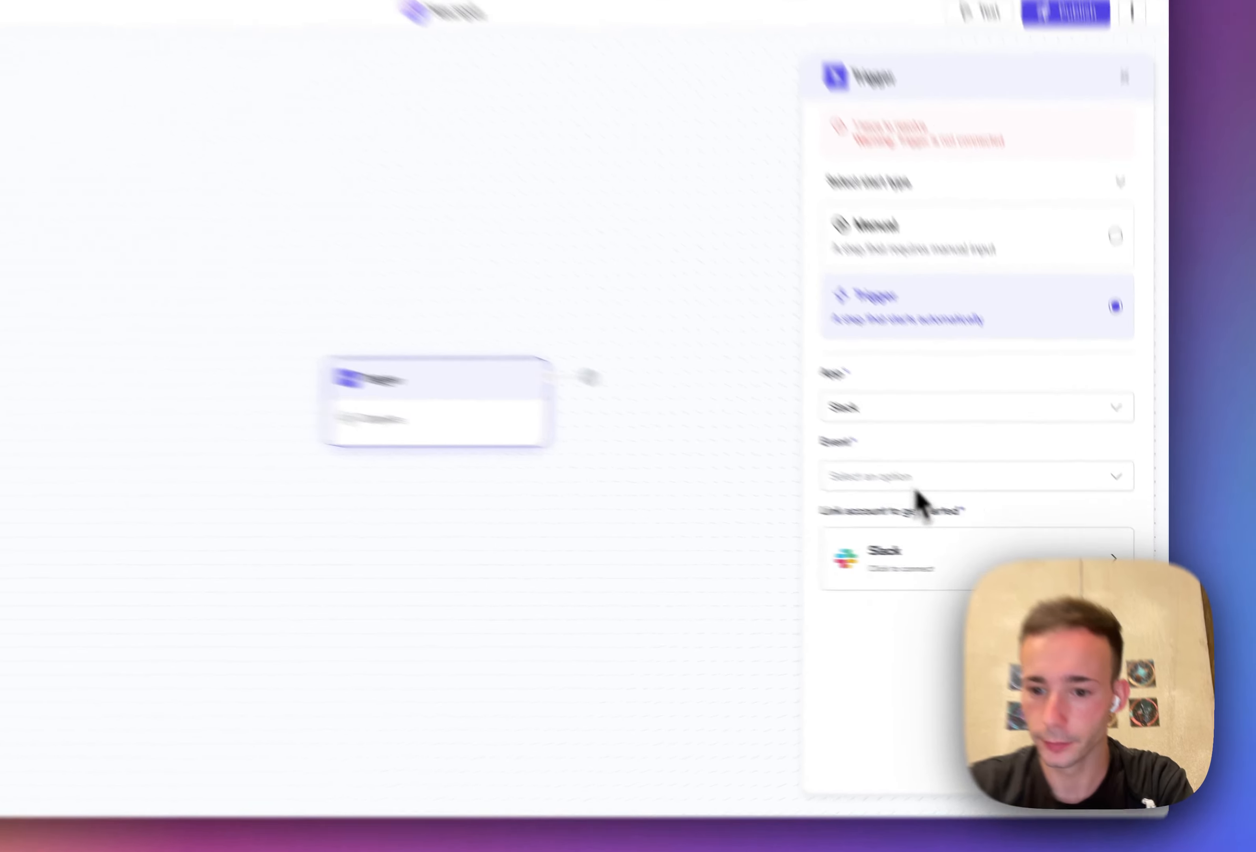
{"action": "left_click", "coordinate": [970, 508]}
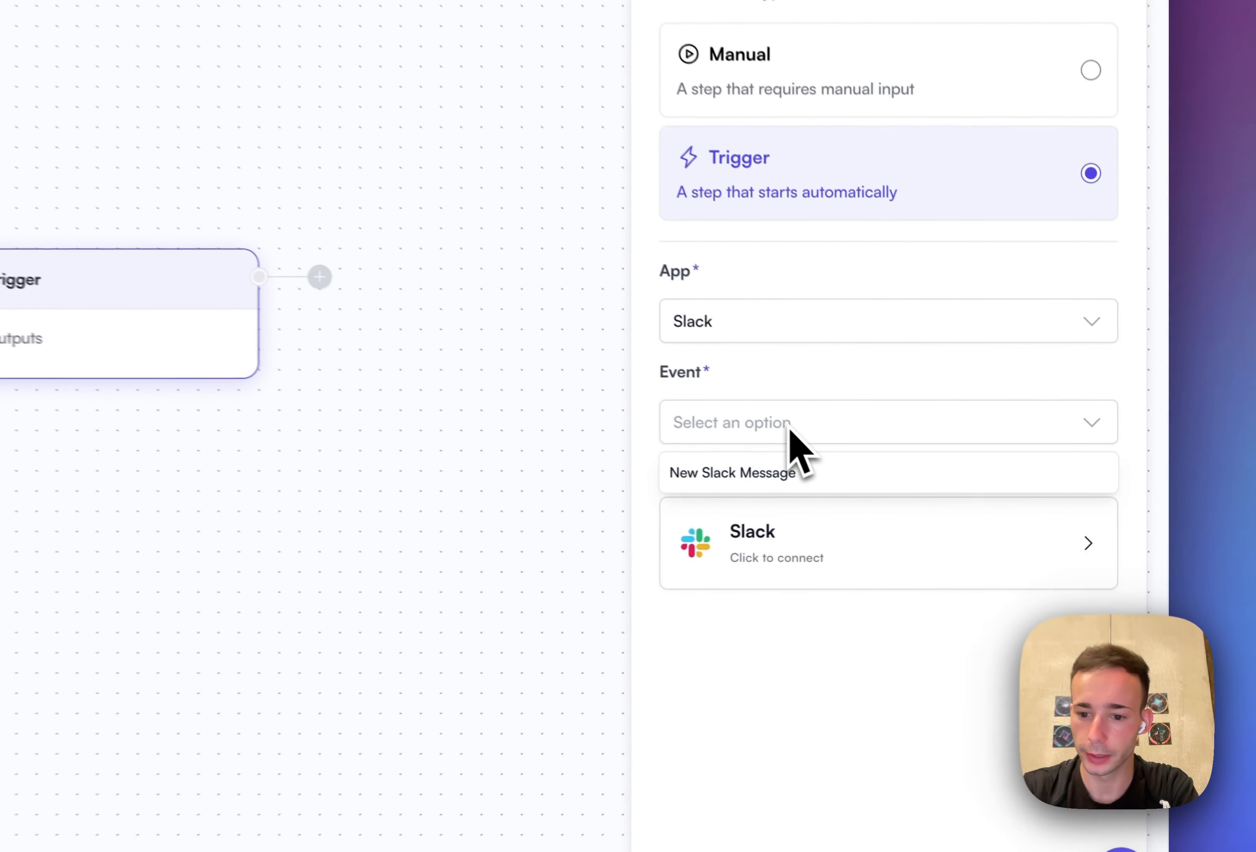
{"action": "left_click", "coordinate": [770, 468]}
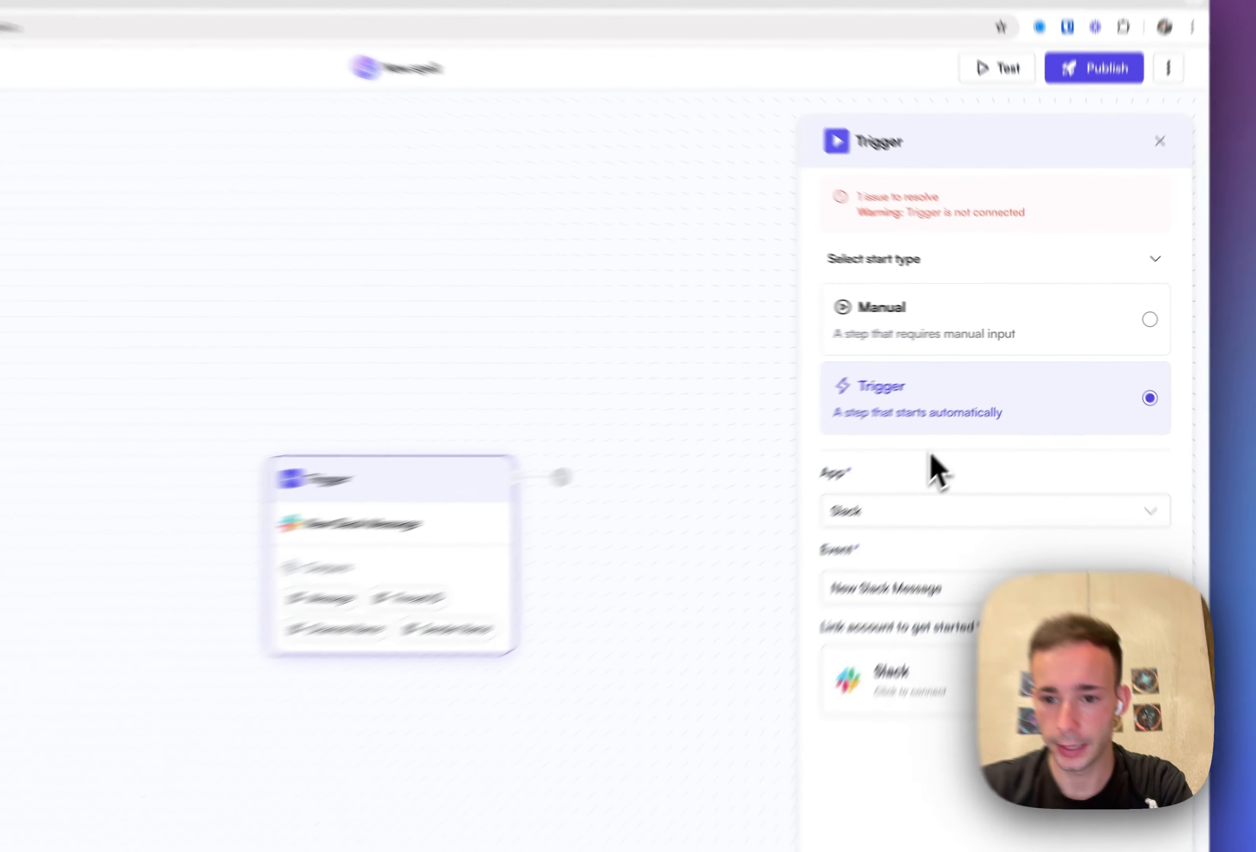
Change the new spell's start type to Manual and exit the unpublished draft back to the Demos spells
{"action": "left_click", "coordinate": [893, 325]}
{"action": "left_click", "coordinate": [288, 622]}
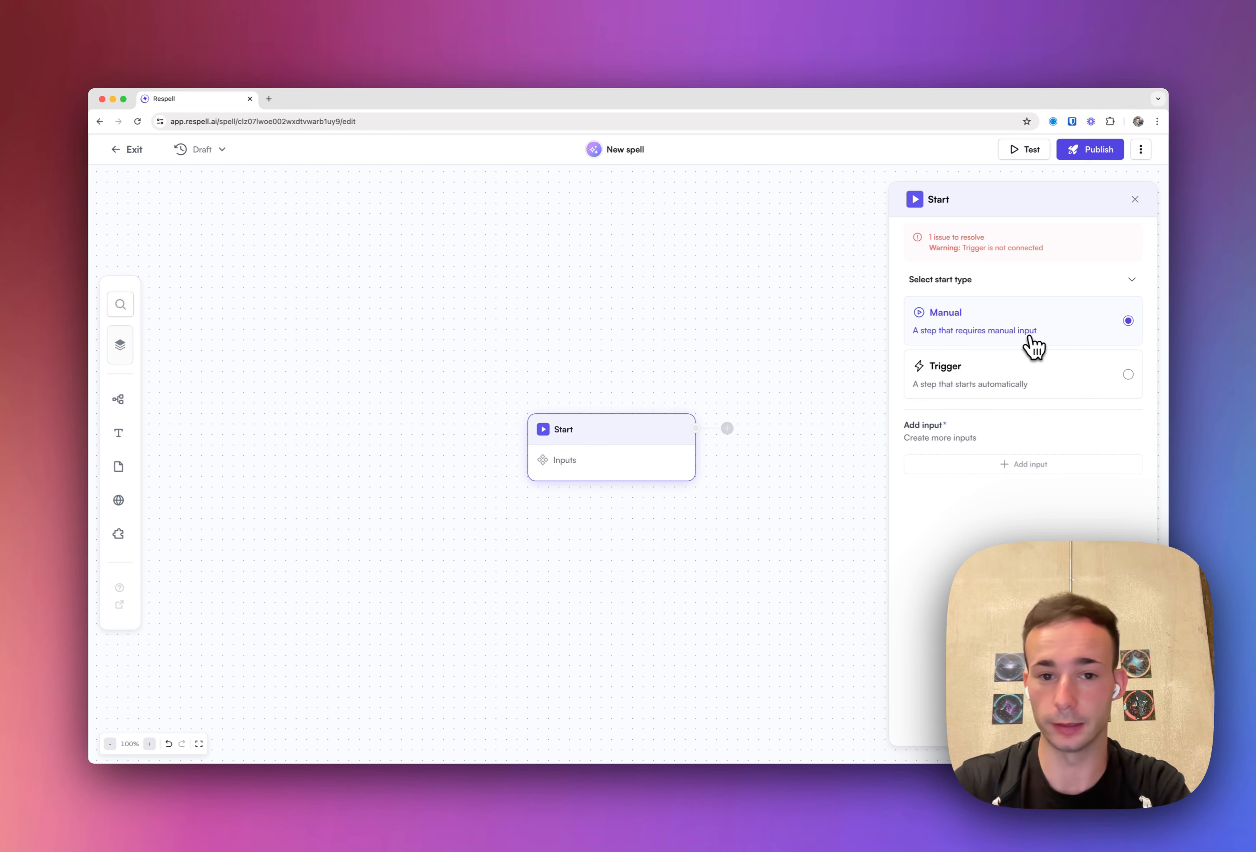
{"action": "left_click", "coordinate": [130, 150]}
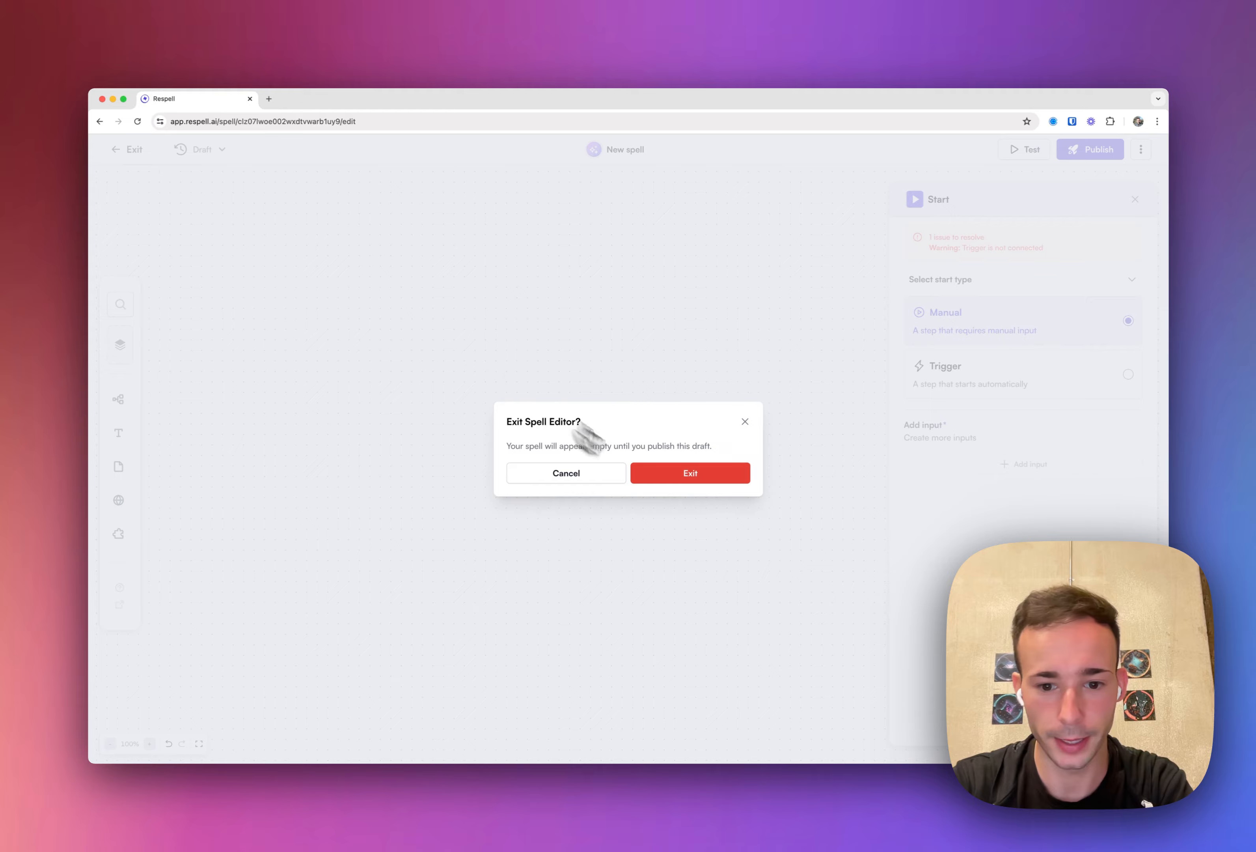
{"action": "left_click", "coordinate": [688, 489]}
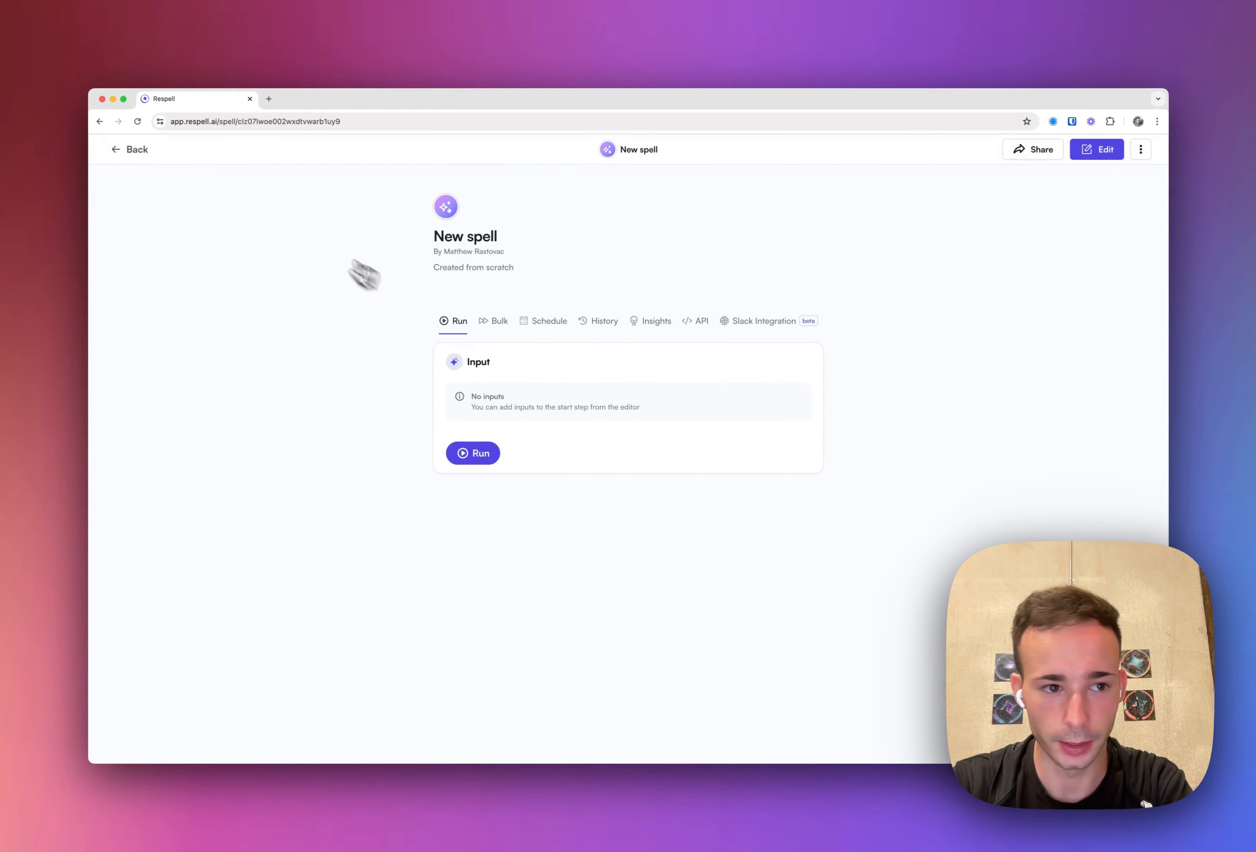
{"action": "left_click", "coordinate": [134, 152]}
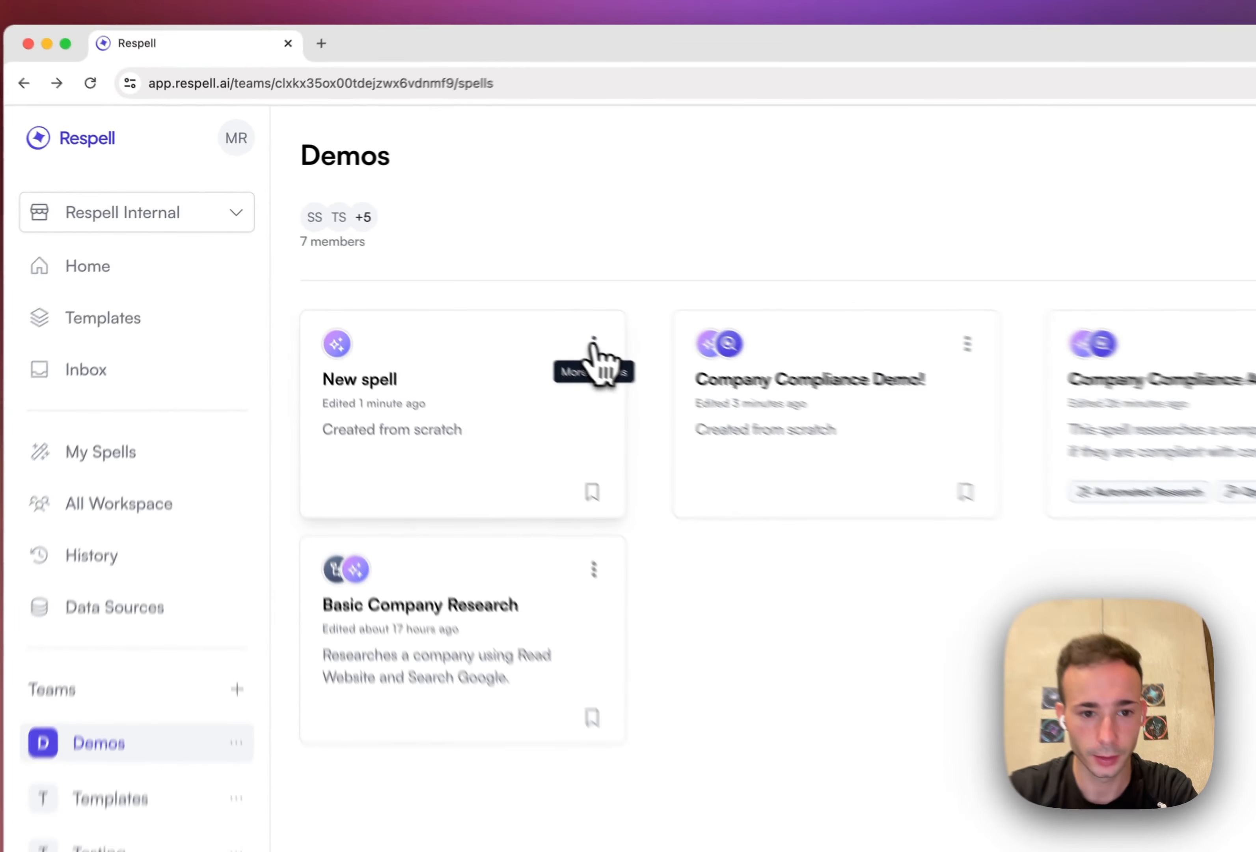
Duplicate the spell named New spell and change the copy's start type to Trigger
{"action": "left_click", "coordinate": [594, 344]}
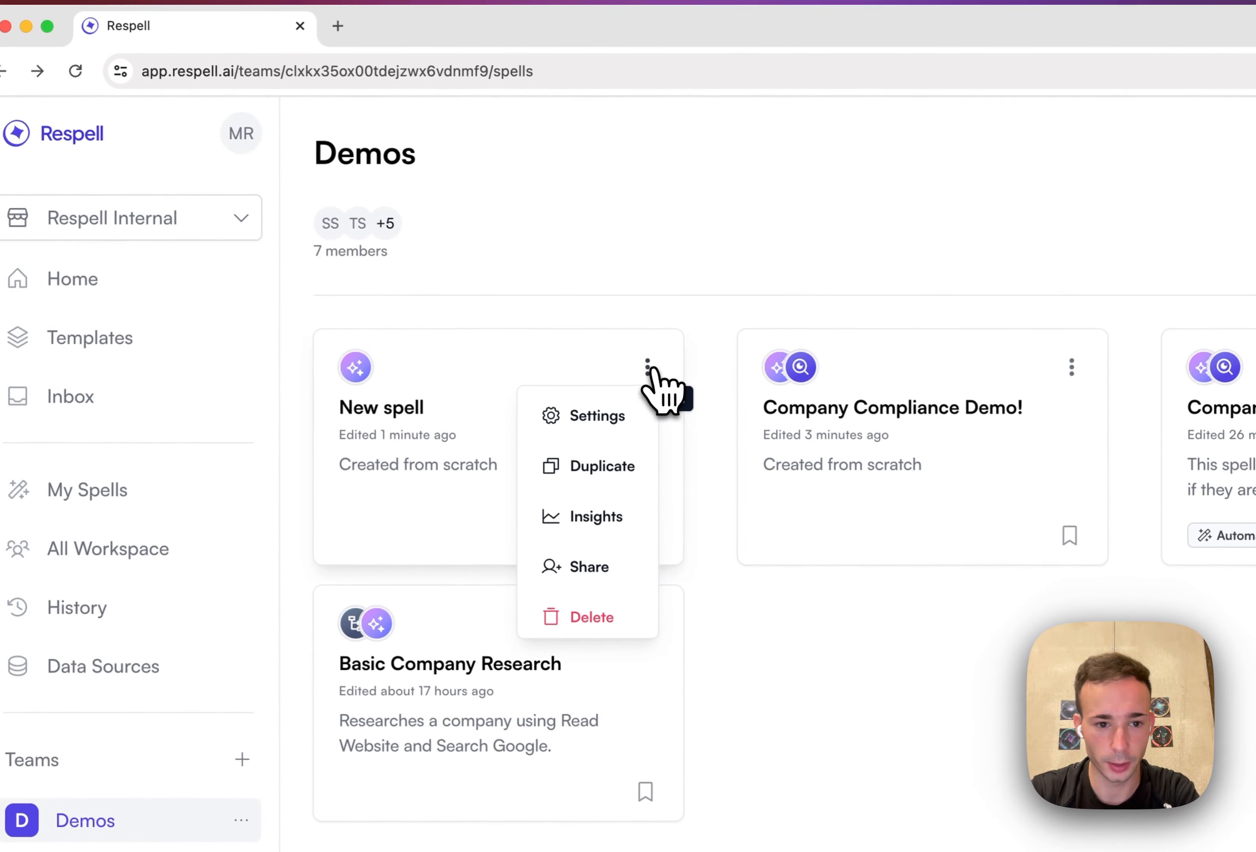
{"action": "left_click", "coordinate": [612, 474]}
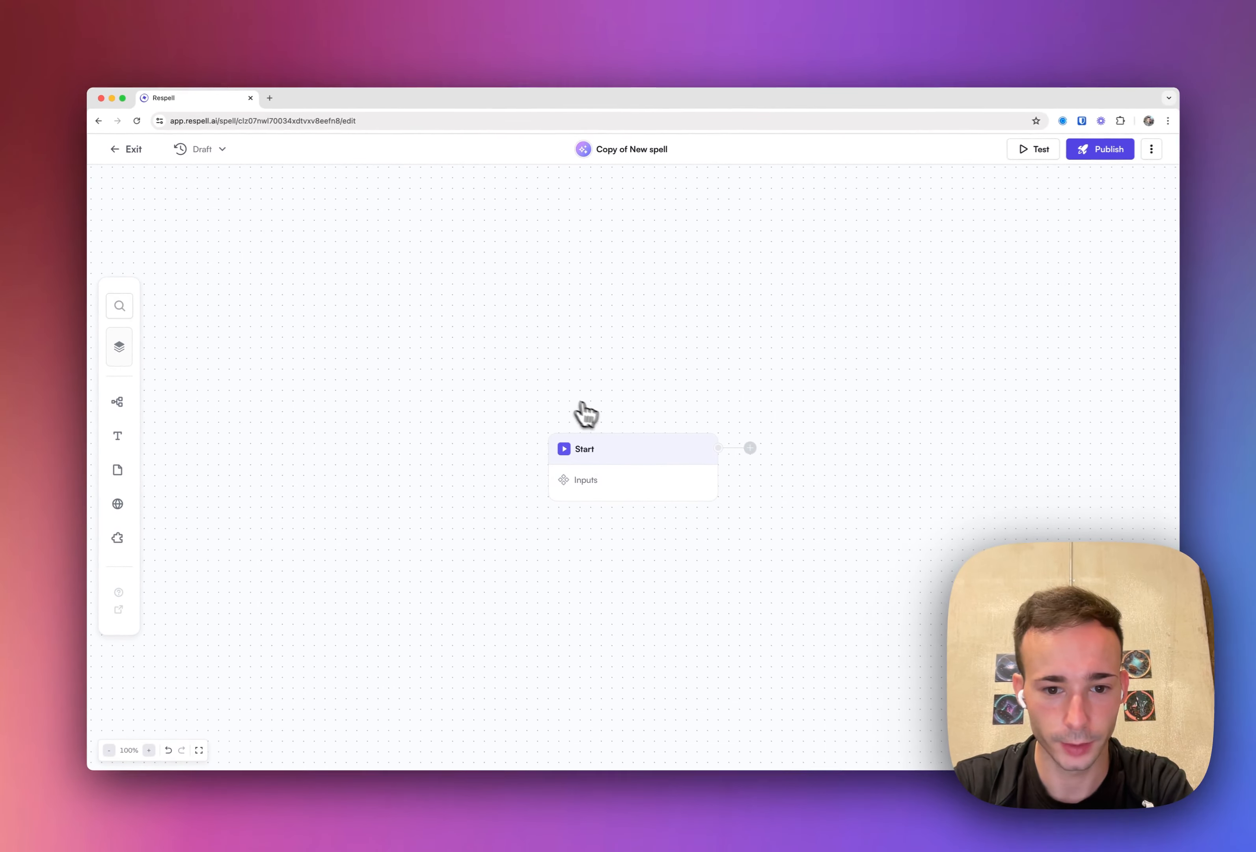
{"action": "left_click", "coordinate": [645, 451]}
{"action": "left_click", "coordinate": [997, 351]}
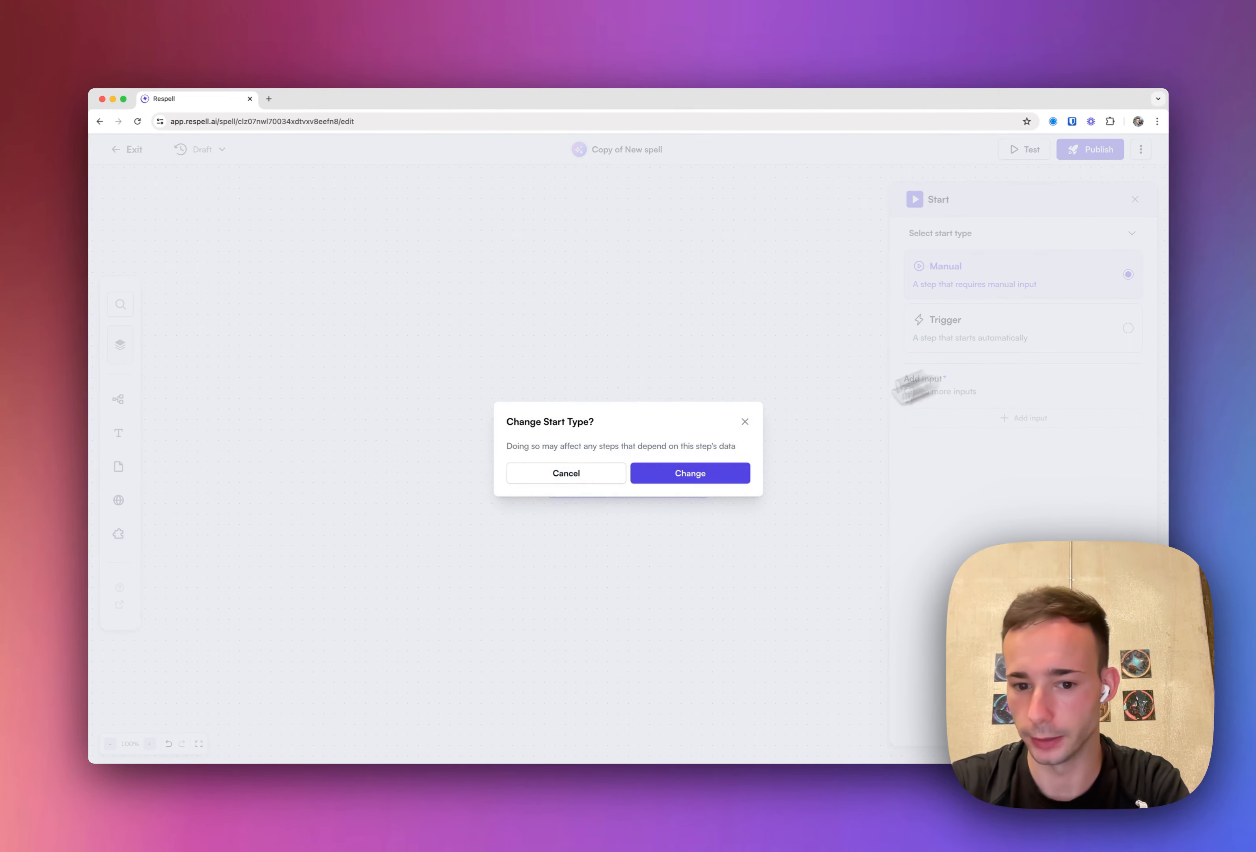
{"action": "left_click", "coordinate": [697, 480]}
Exit the editor of the copied spell without publishing and return to the Demos team's spells
{"action": "left_click", "coordinate": [128, 148]}
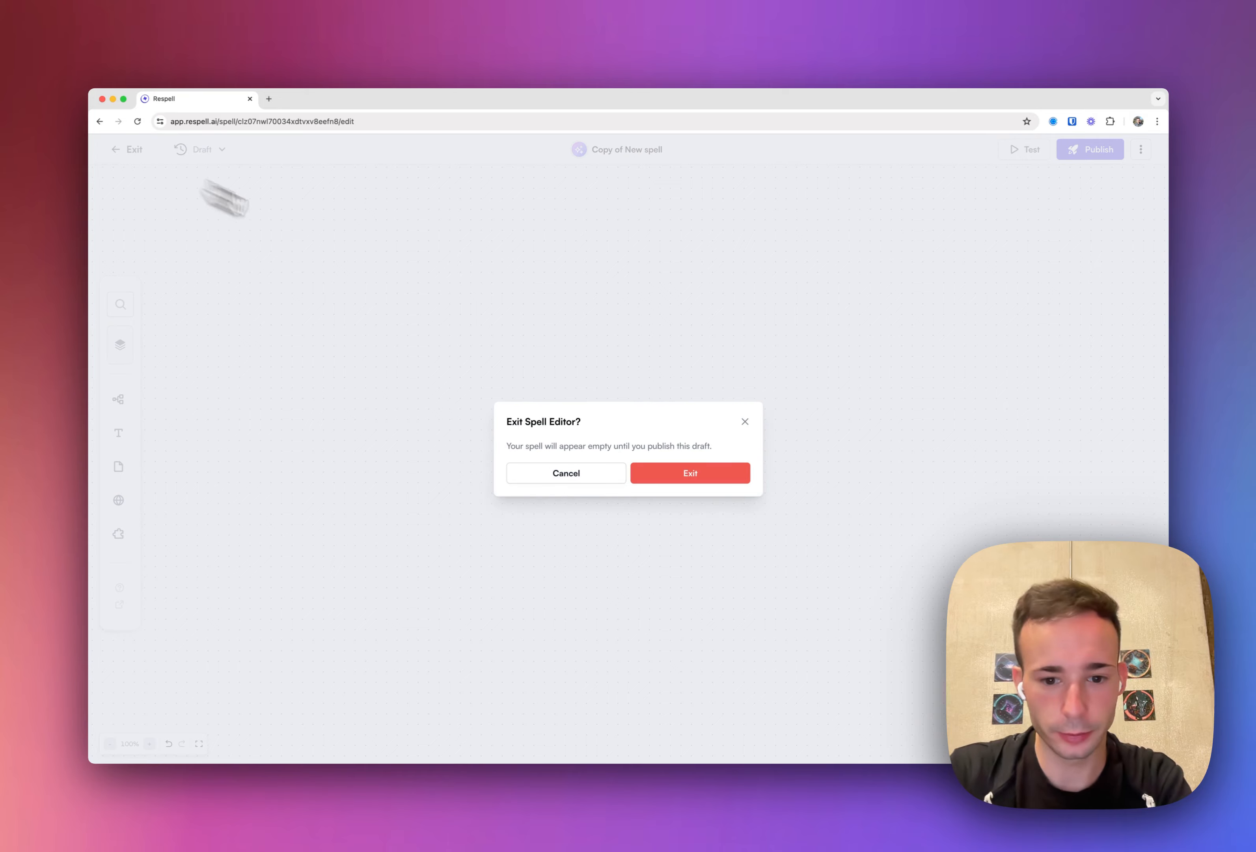
{"action": "left_click", "coordinate": [688, 471]}
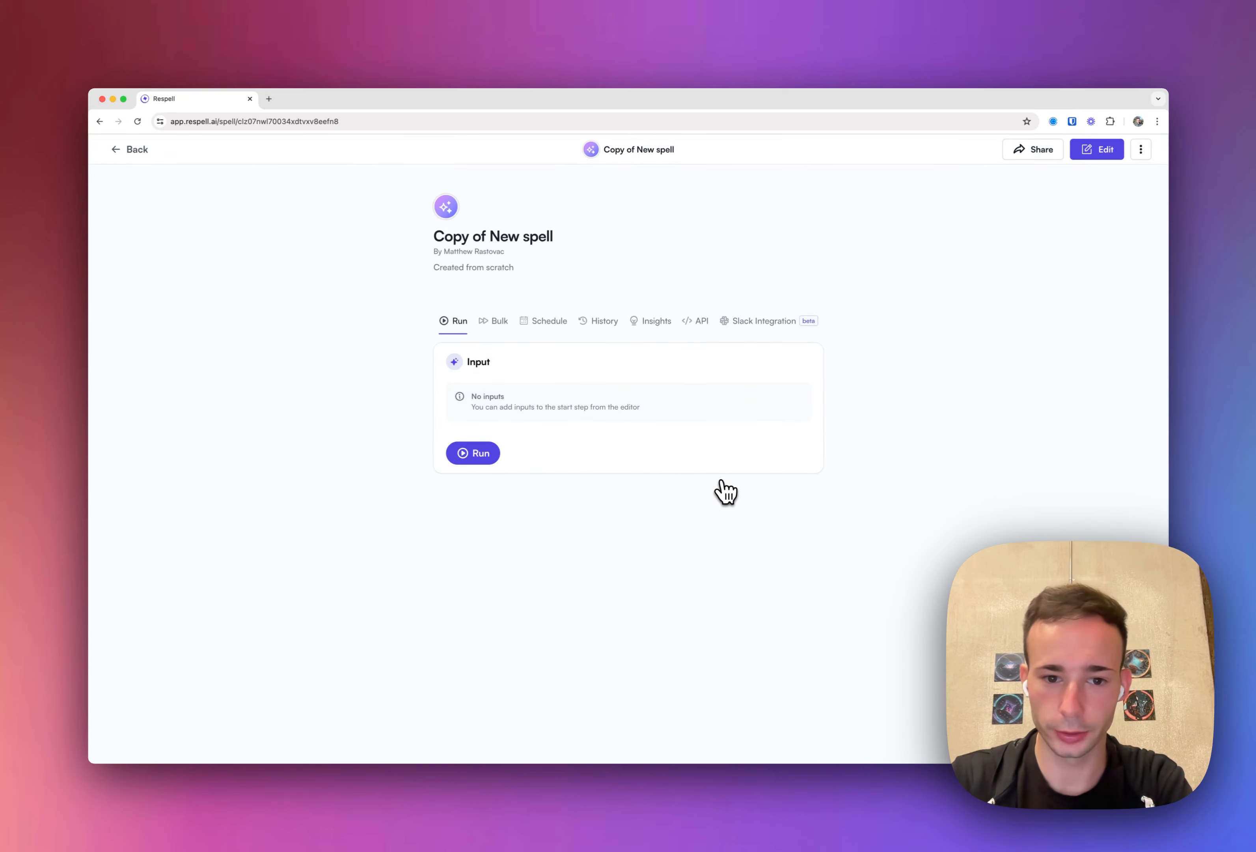
{"action": "left_click", "coordinate": [136, 153]}
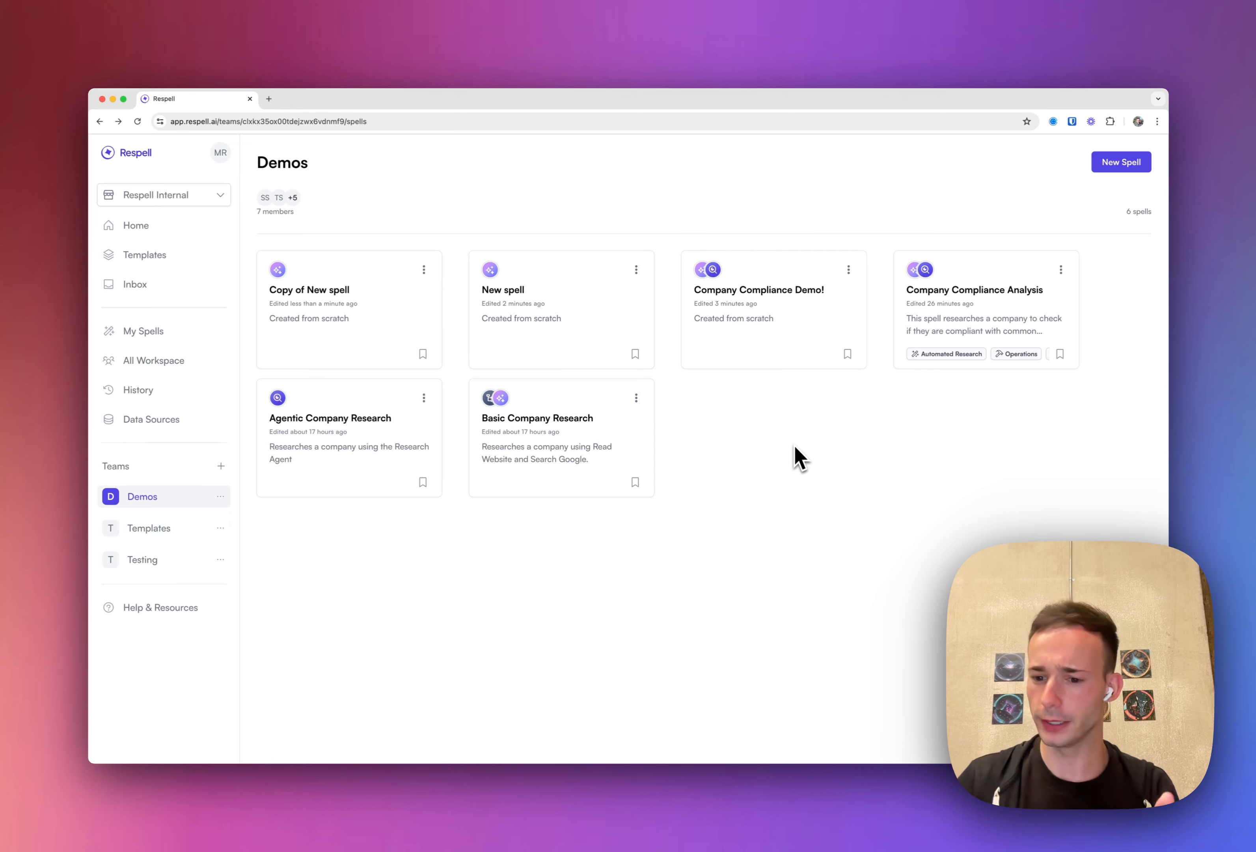